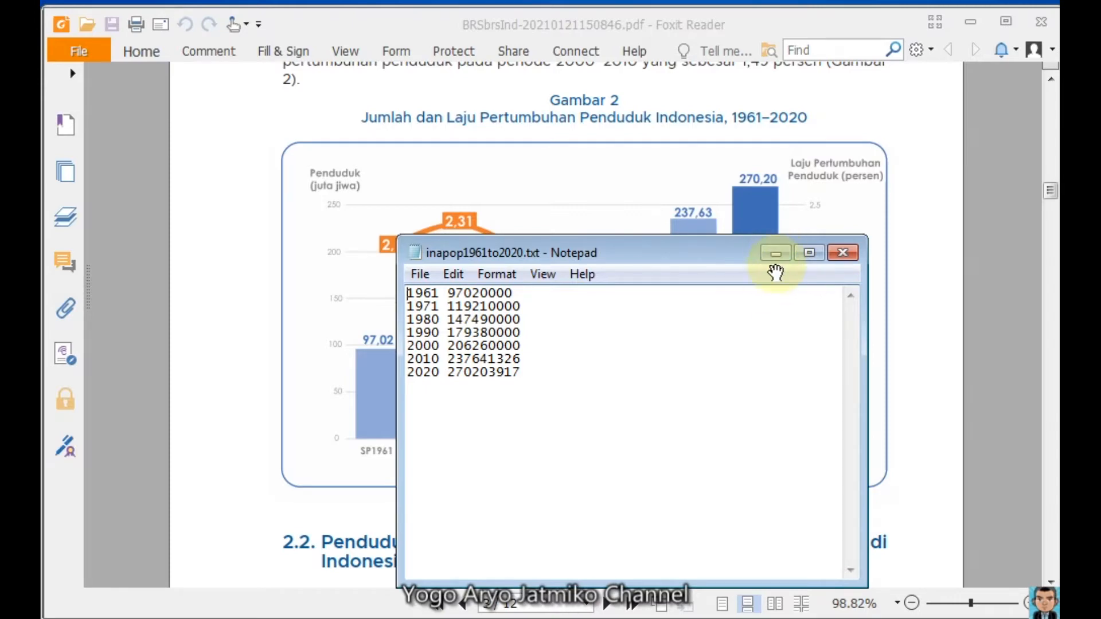
Step: In Stata, use infile to read tahun and the long-type variable penduduk from inapop1961to2020.txt in the Downloads folder
{"action": "left_click", "coordinate": [775, 253]}
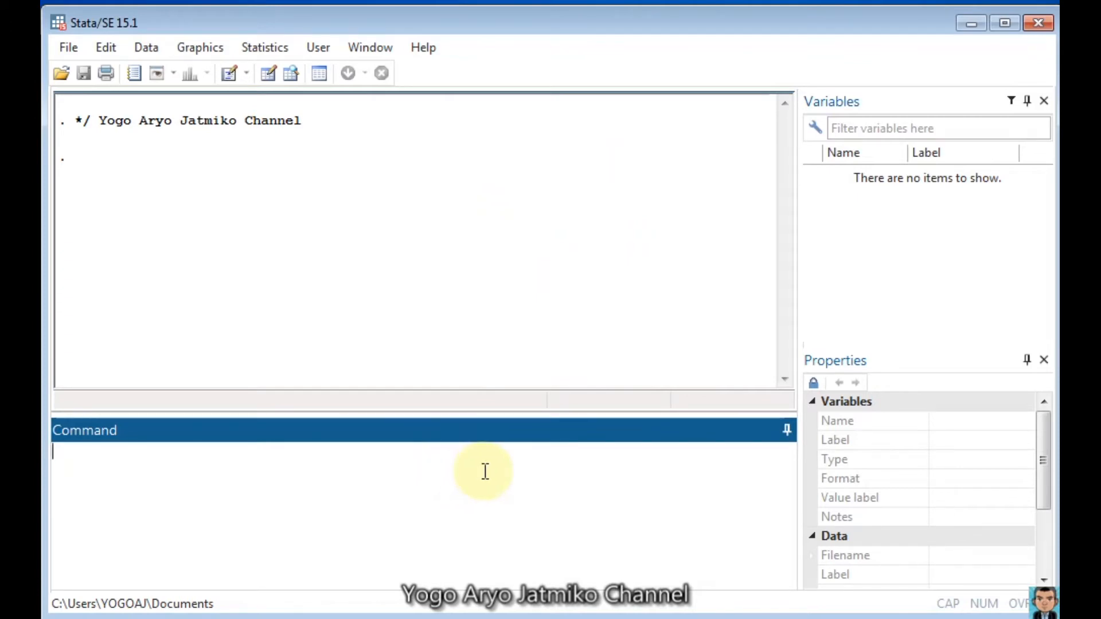
{"action": "type", "text": "infile tahun "}
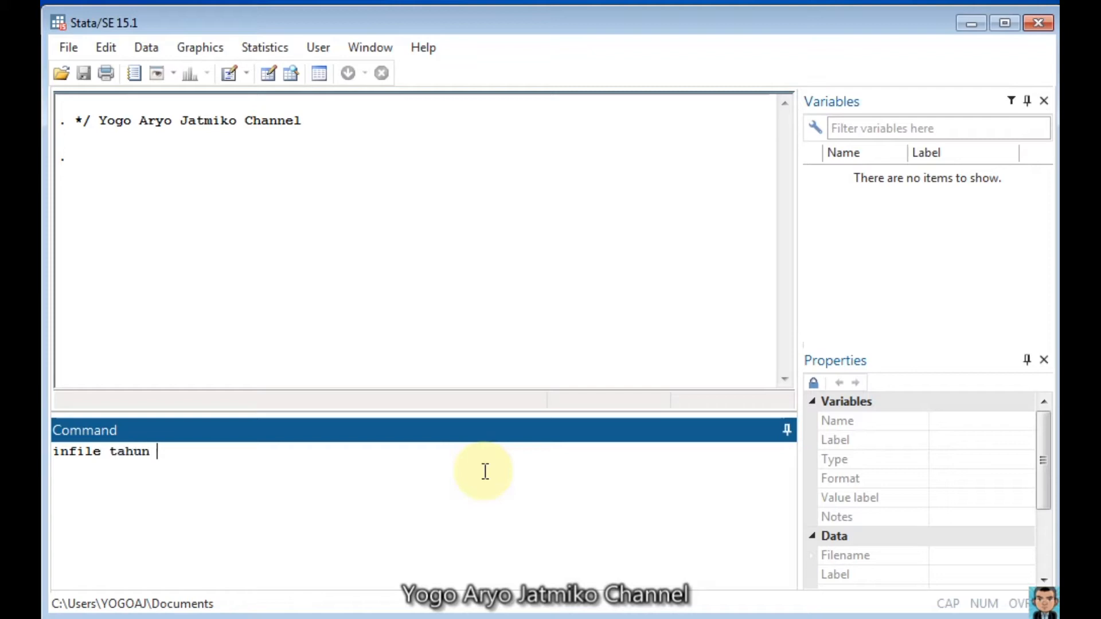
{"action": "type", "text": "long penduduk"}
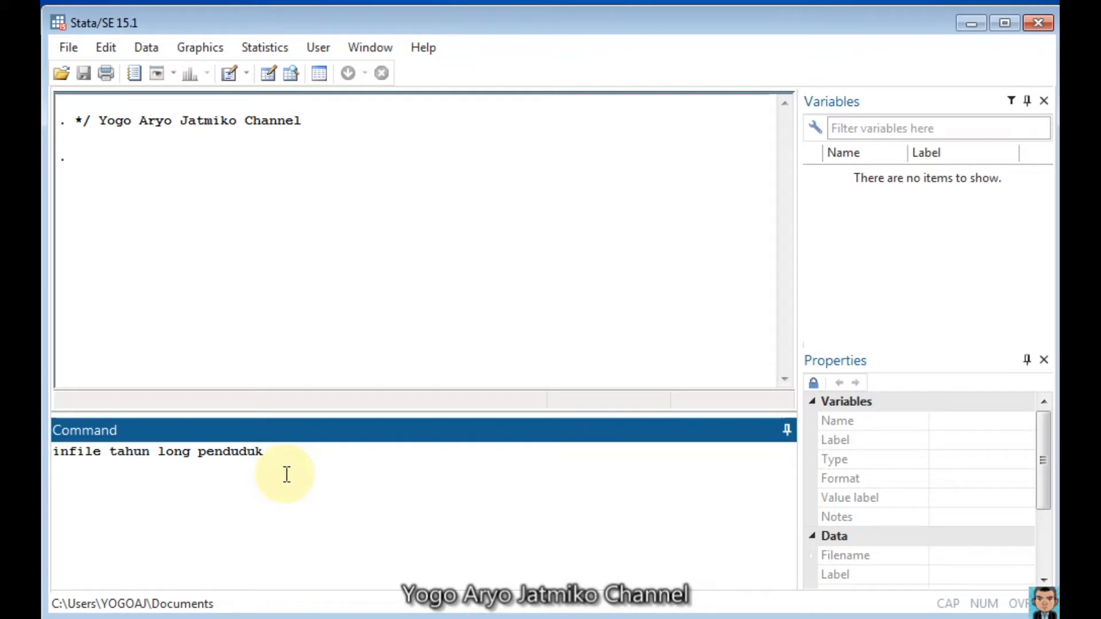
{"action": "type", "text": "using"}
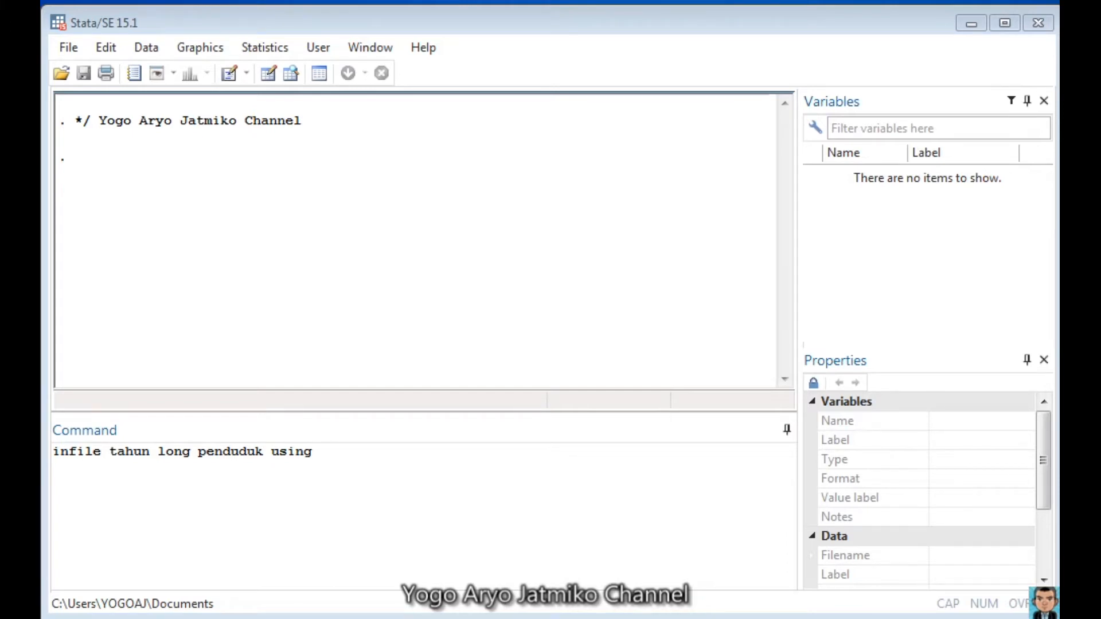
{"action": "left_click", "coordinate": [580, 463]}
{"action": "type", "text": "\"C:\\Users\\YOGOAJ\\Downloads\\inapop1961to2020.txt\""}
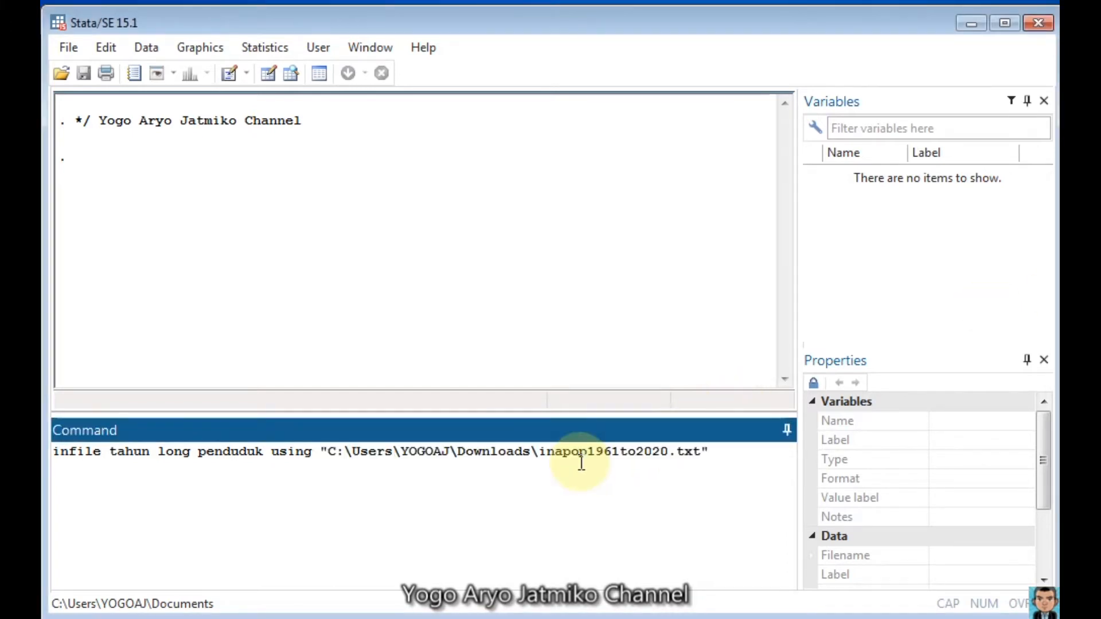
{"action": "key", "text": "Return"}
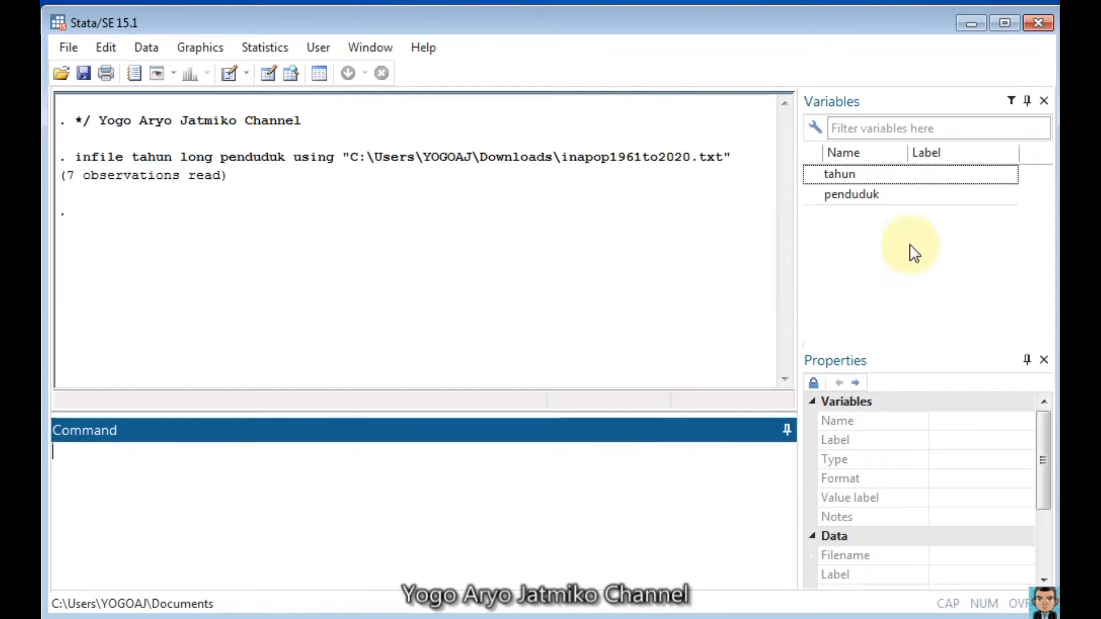
Step: Browse the imported dataset and compare its tahun and penduduk values with the source text file in Notepad
{"action": "type", "text": "br"}
{"action": "key", "text": "Return"}
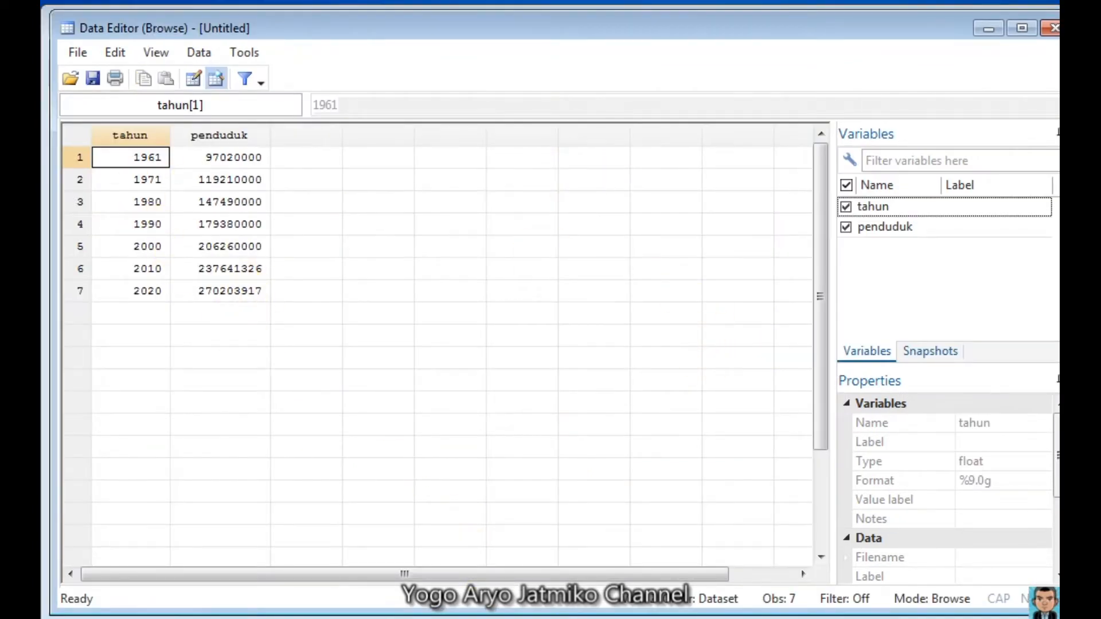
{"action": "key", "text": "alt+Tab"}
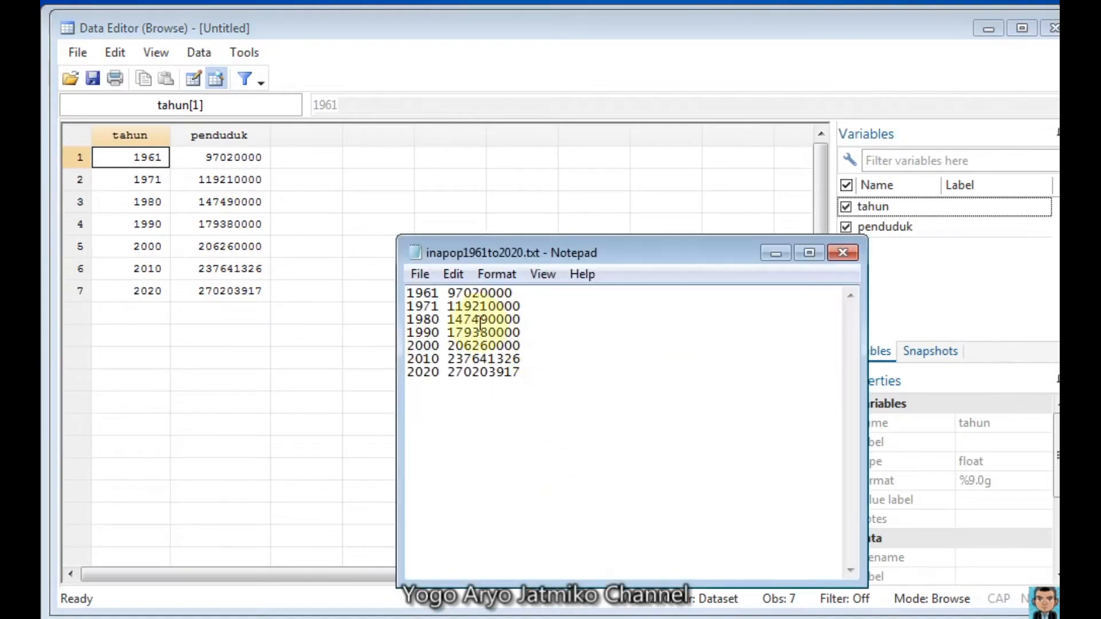
{"action": "left_click", "coordinate": [775, 254]}
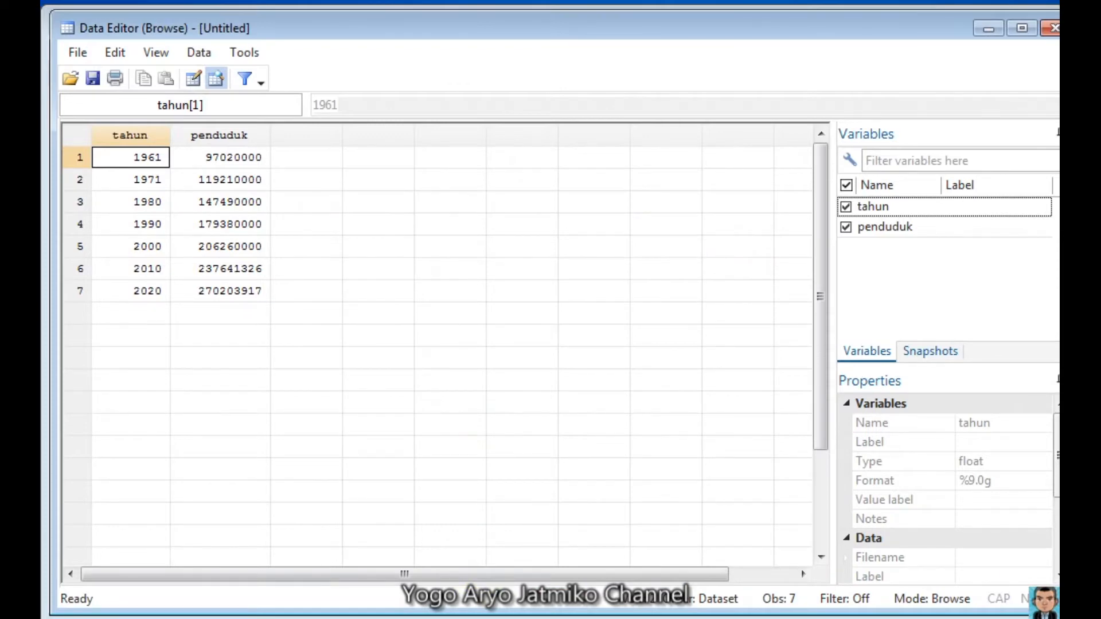
{"action": "key", "text": "alt+Tab"}
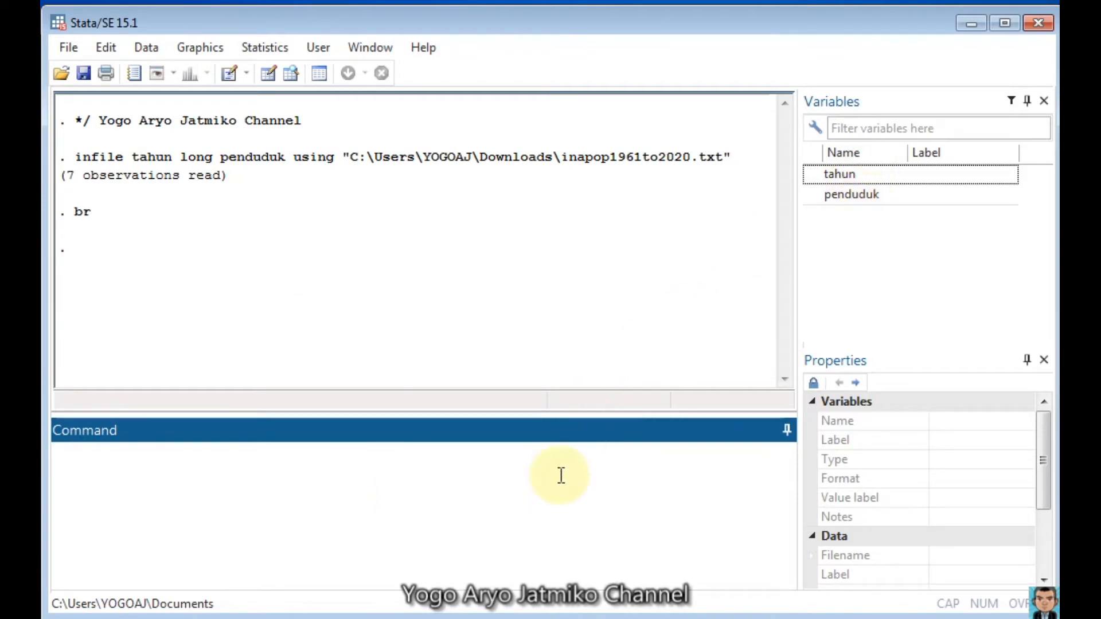
Step: Generate the variable pj as penduduk divided by 1000000
{"action": "type", "text": "gen pj = pendud"}
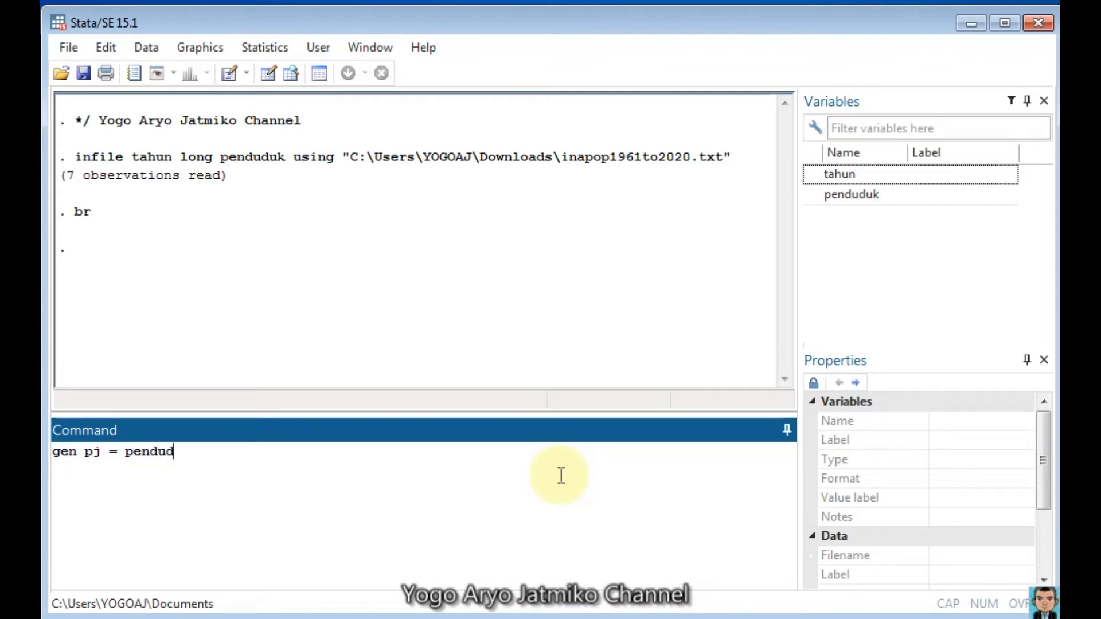
{"action": "type", "text": "uk/1000000"}
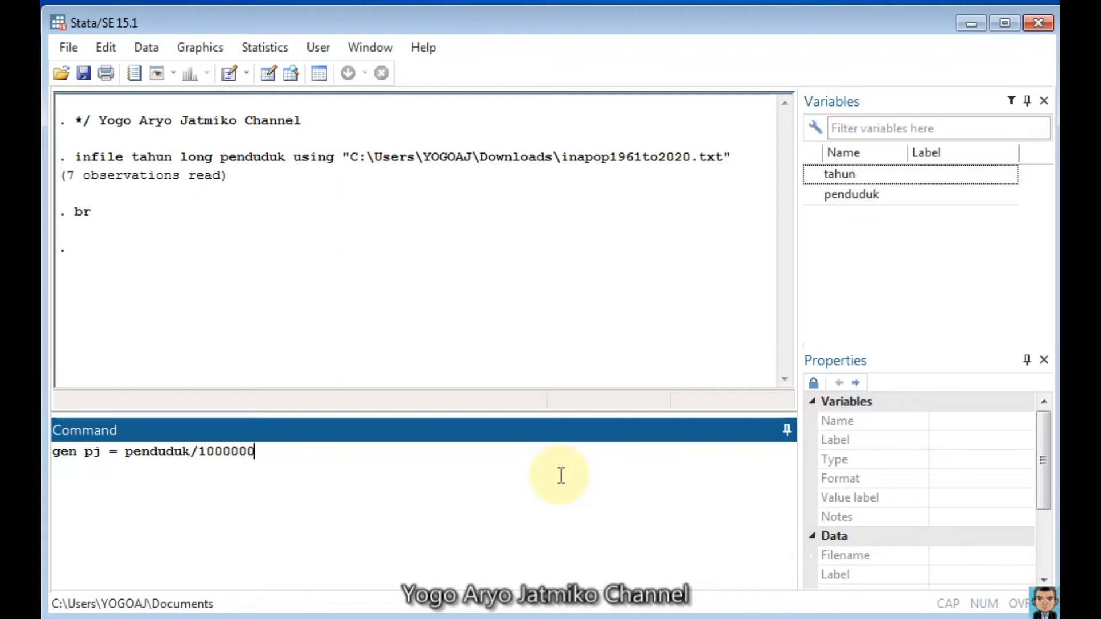
{"action": "key", "text": "Return"}
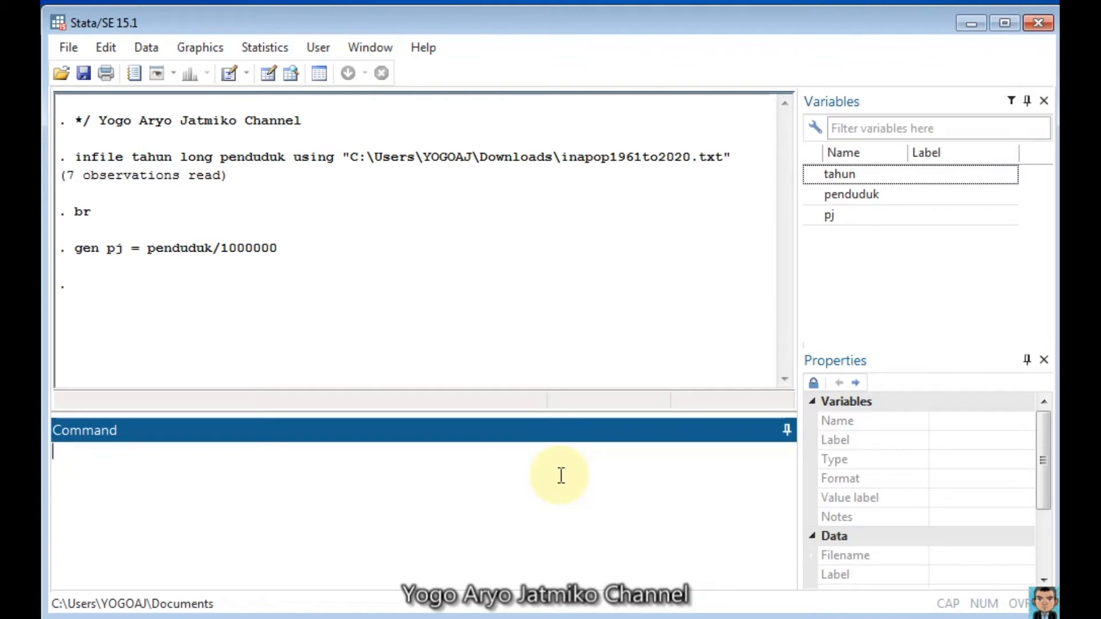
Step: Label the variable pj as "Penduduk (juta)"
{"action": "type", "text": "label var pj \"Penduduk (jut"}
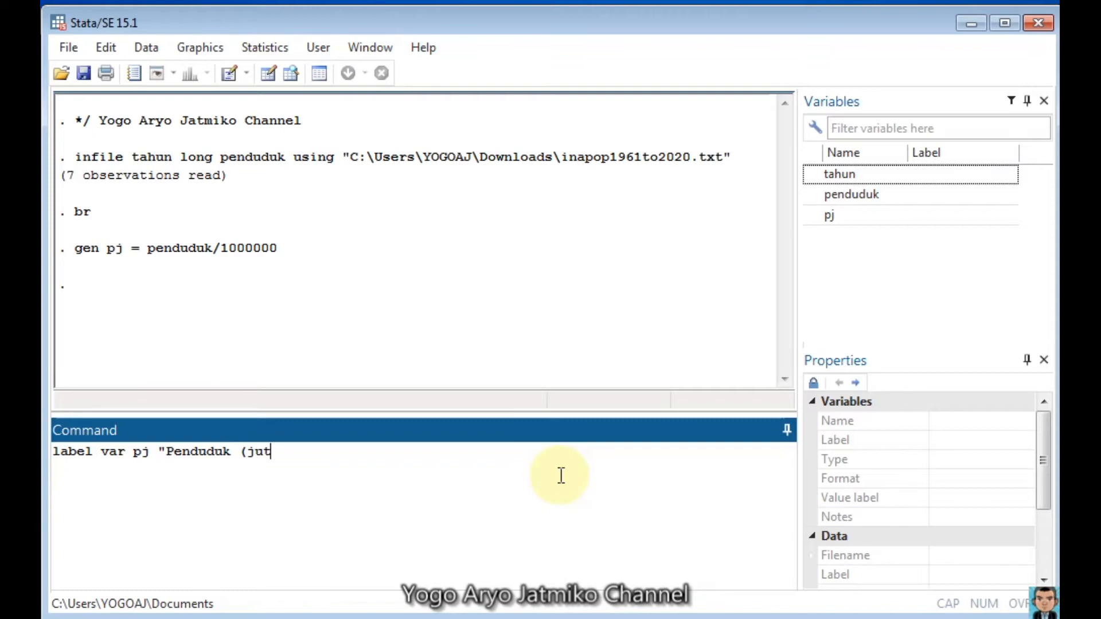
{"action": "type", "text": "a)\""}
{"action": "key", "text": "Return"}
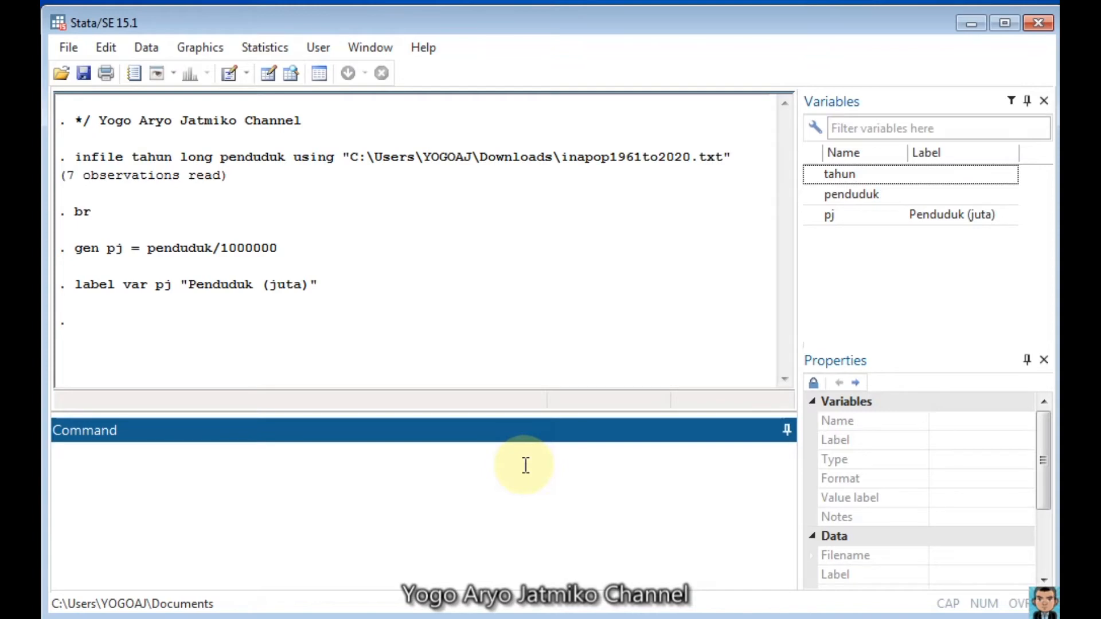
Step: Draw a line graph of pj against tahun named abspop with the replace option, view it, and minimize its window
{"action": "type", "text": "line pj tahun, n"}
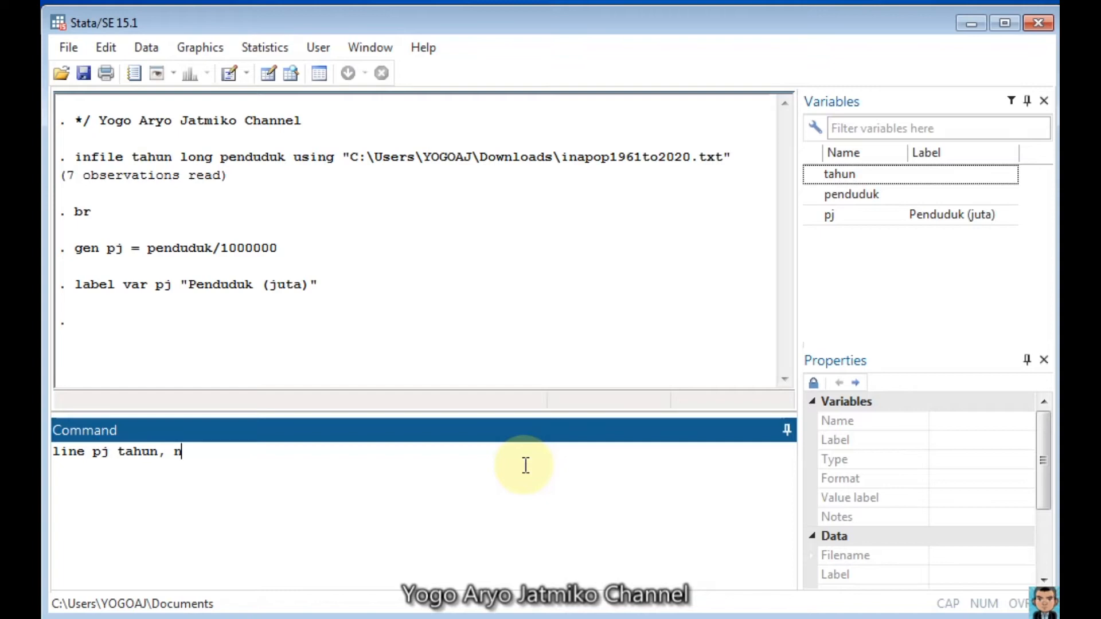
{"action": "type", "text": "ame(abspop, replace"}
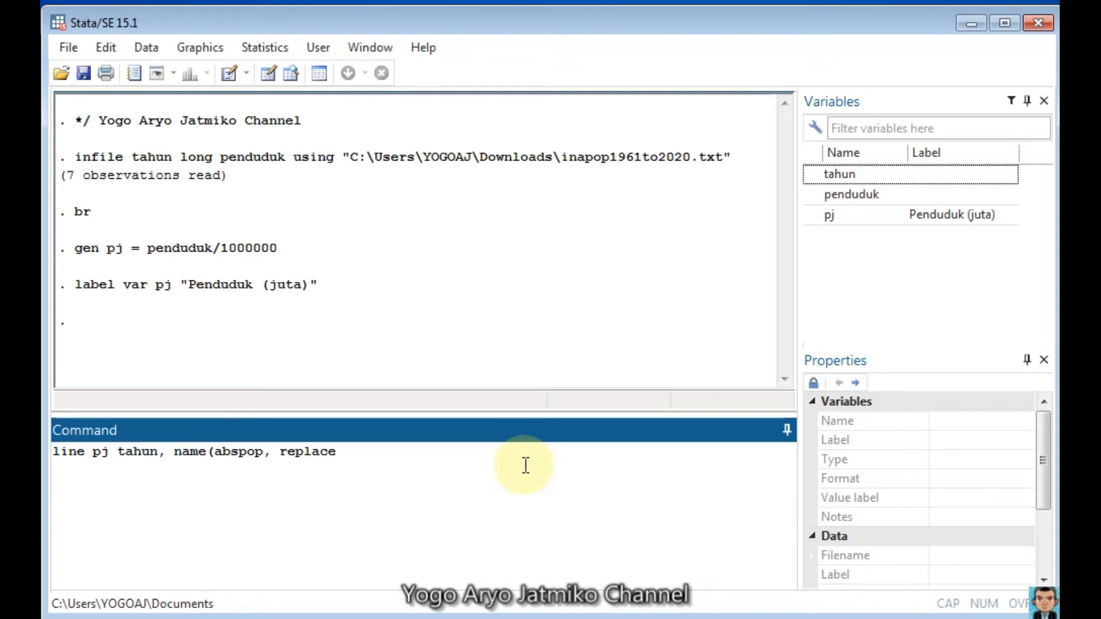
{"action": "type", "text": ")"}
{"action": "key", "text": "Return"}
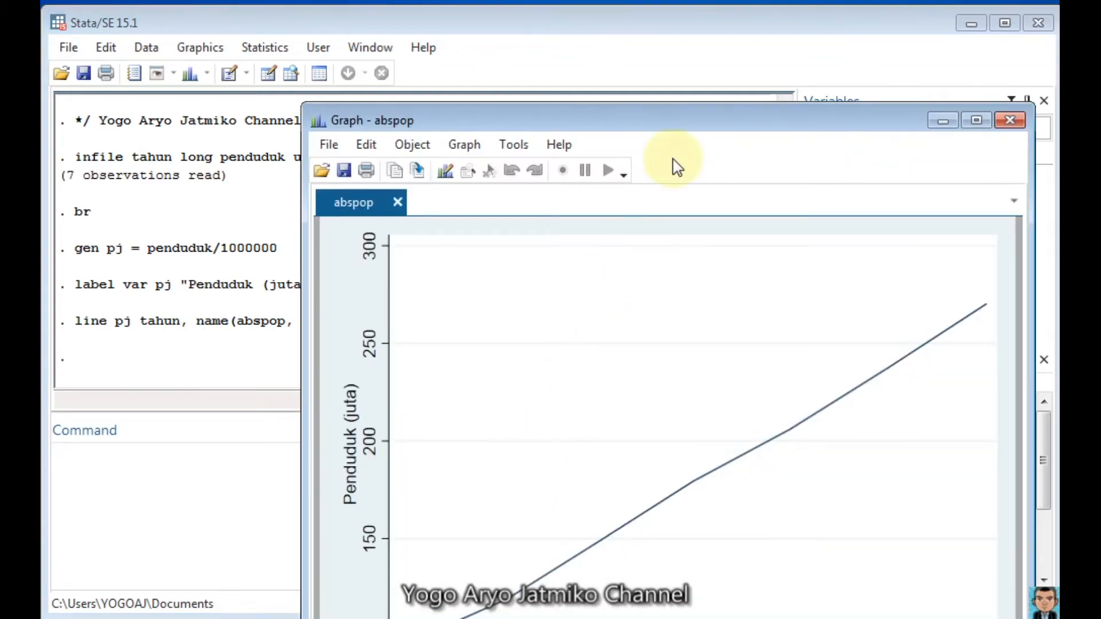
{"action": "left_click_drag", "start_coordinate": [693, 119], "coordinate": [497, 15]}
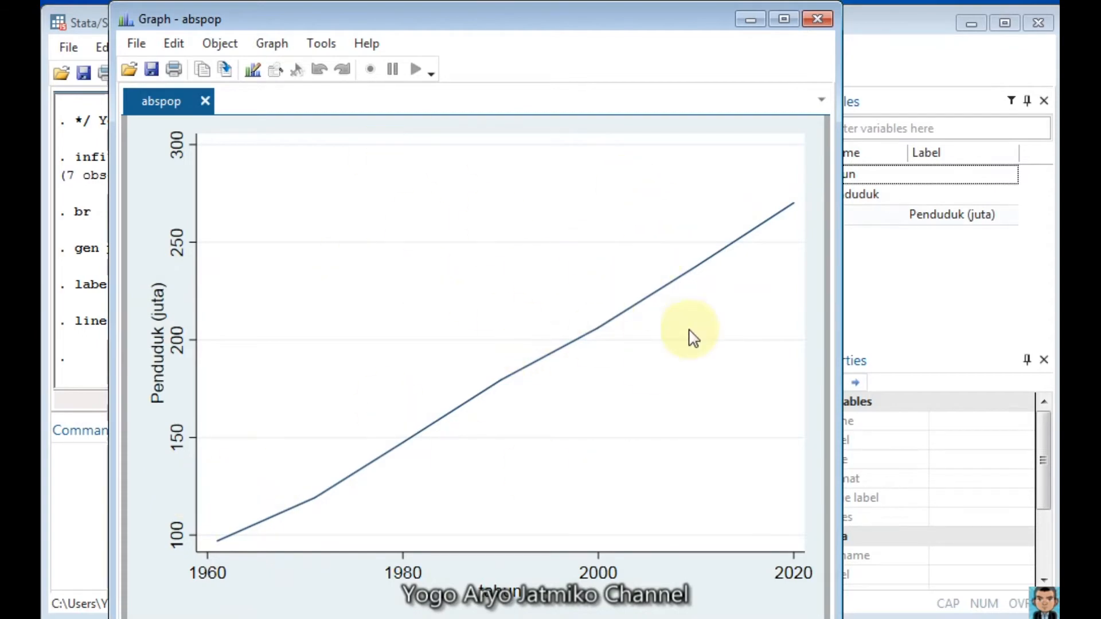
{"action": "left_click", "coordinate": [750, 20]}
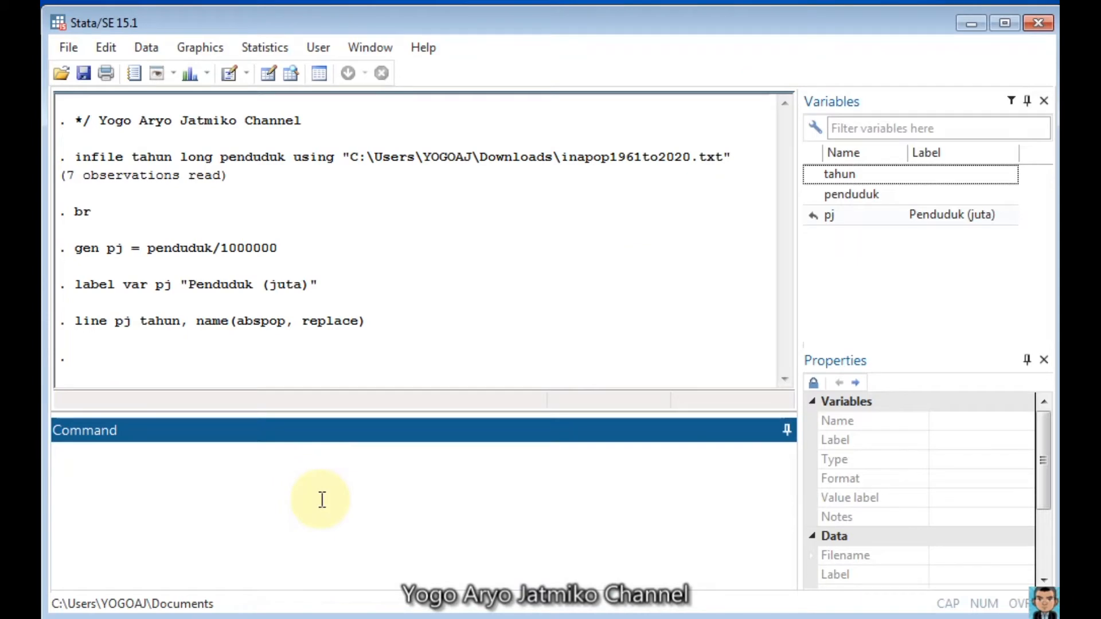
Step: Draw a line graph of pj against tahun with a logarithmic y scale, named logpop with the replace option
{"action": "type", "text": "line "}
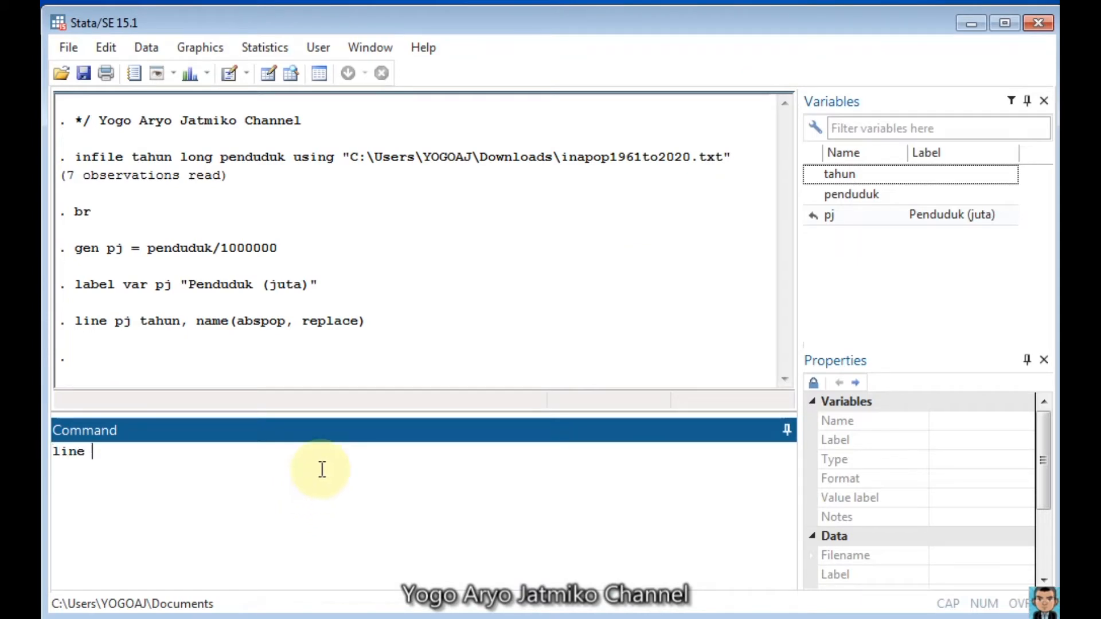
{"action": "type", "text": "pj tahun,"}
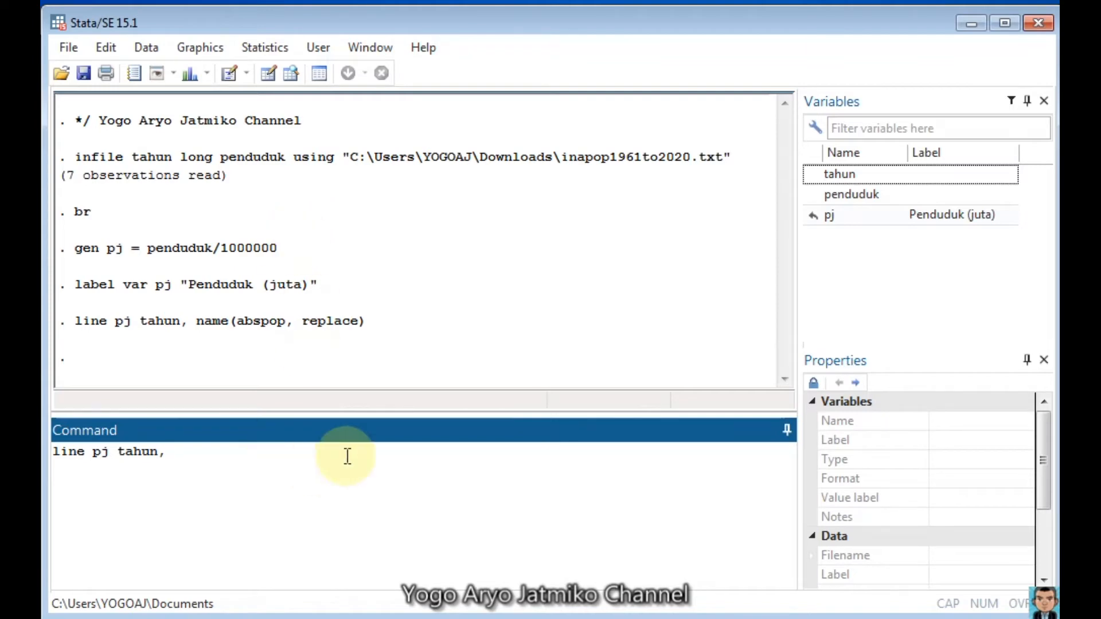
{"action": "type", "text": "yscale"}
{"action": "type", "text": "log) name"}
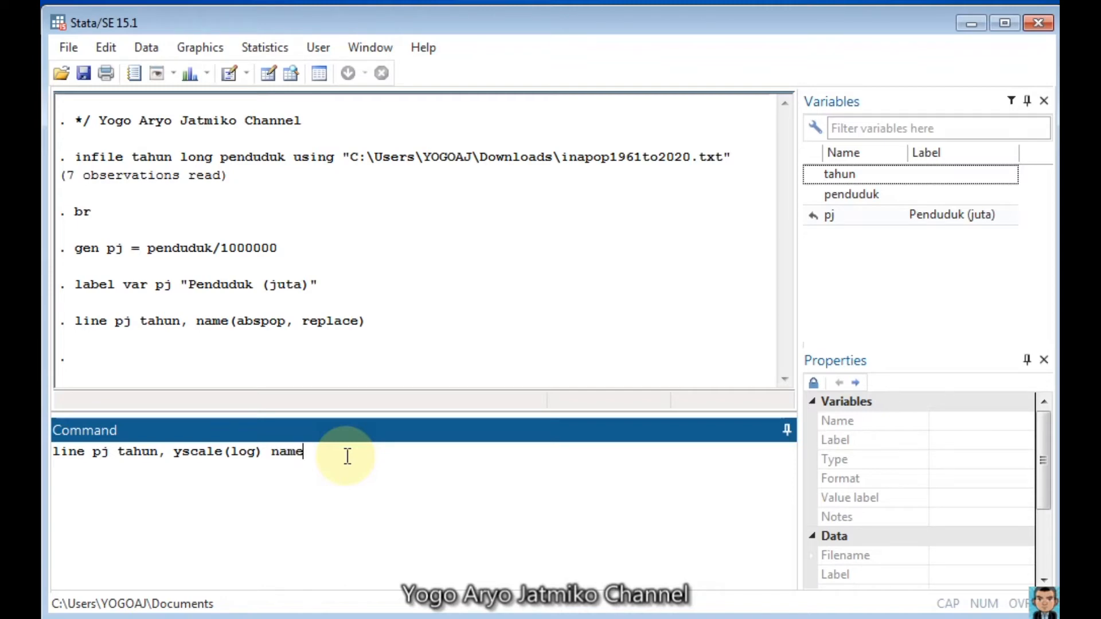
{"action": "type", "text": "(logpop, replace)"}
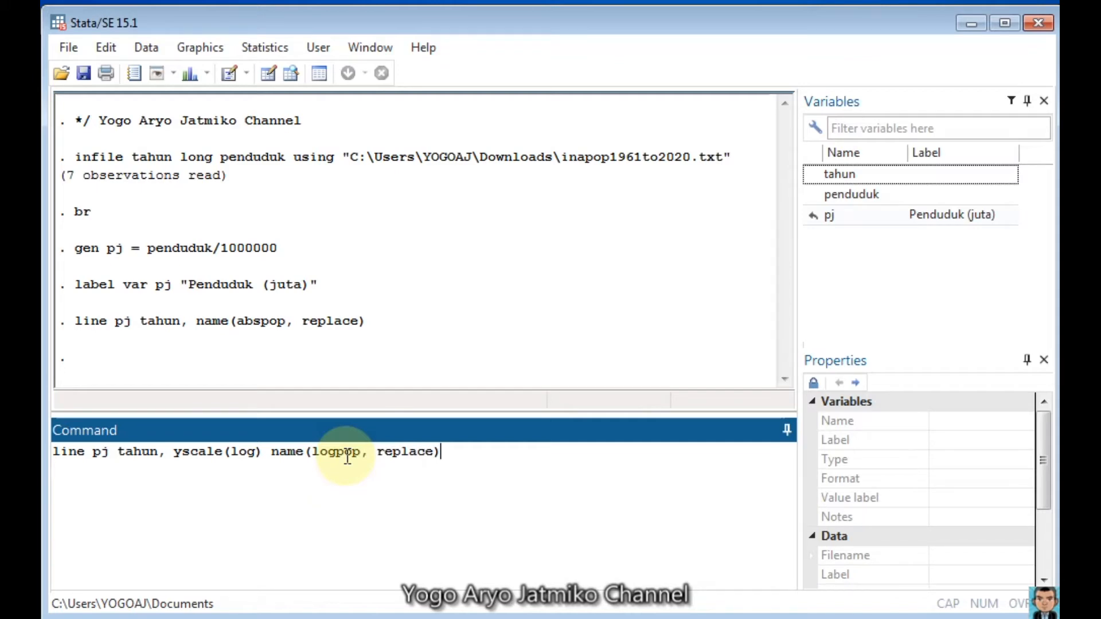
{"action": "key", "text": "Return"}
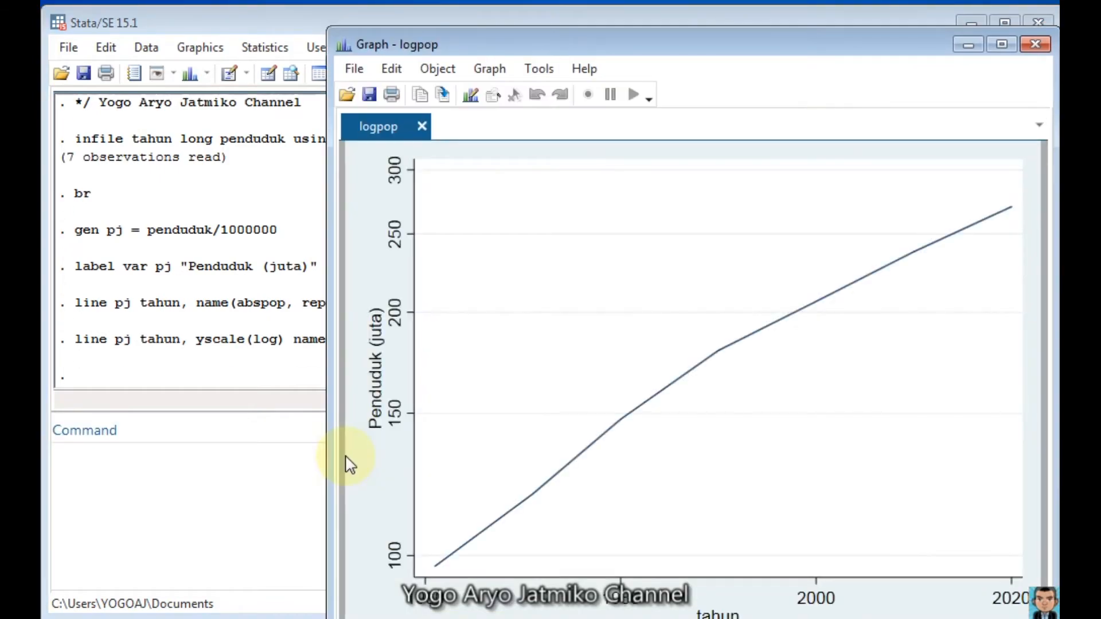
Step: Compare the logpop graph with the abspop graph, and minimize both graph windows
{"action": "left_click_drag", "start_coordinate": [650, 46], "coordinate": [503, 27]}
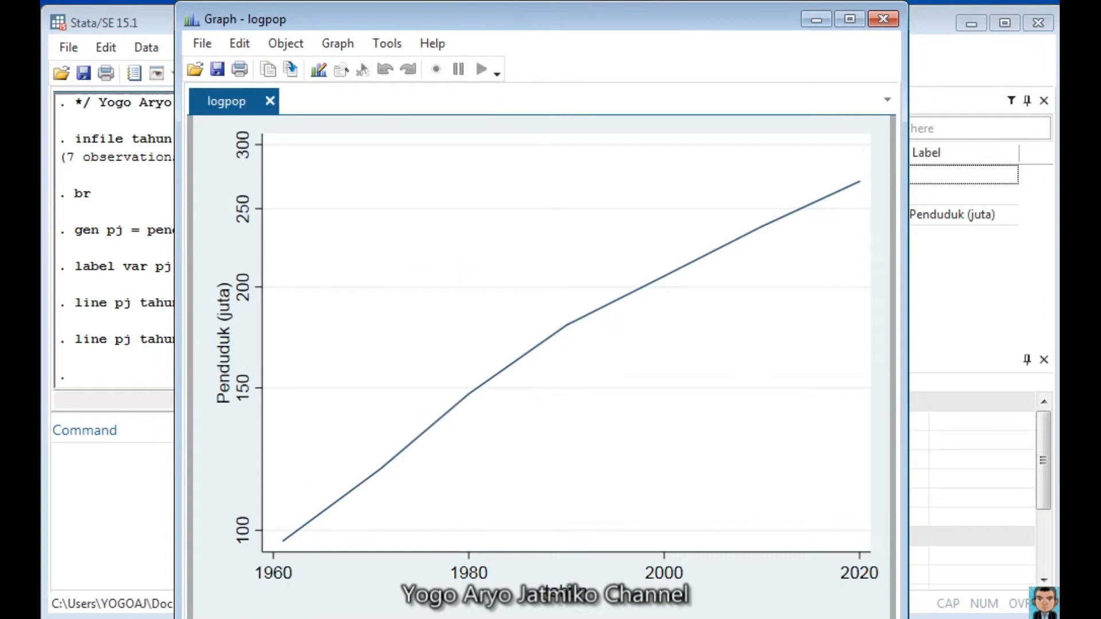
{"action": "mouse_move", "coordinate": [634, 618]}
{"action": "left_click", "coordinate": [634, 618]}
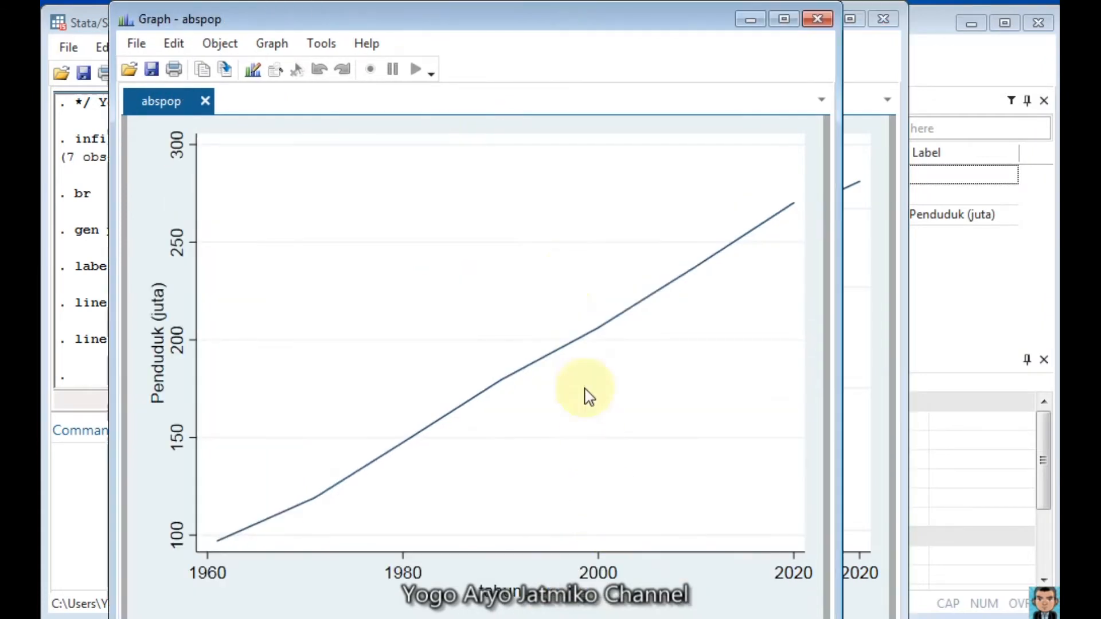
{"action": "left_click", "coordinate": [751, 16]}
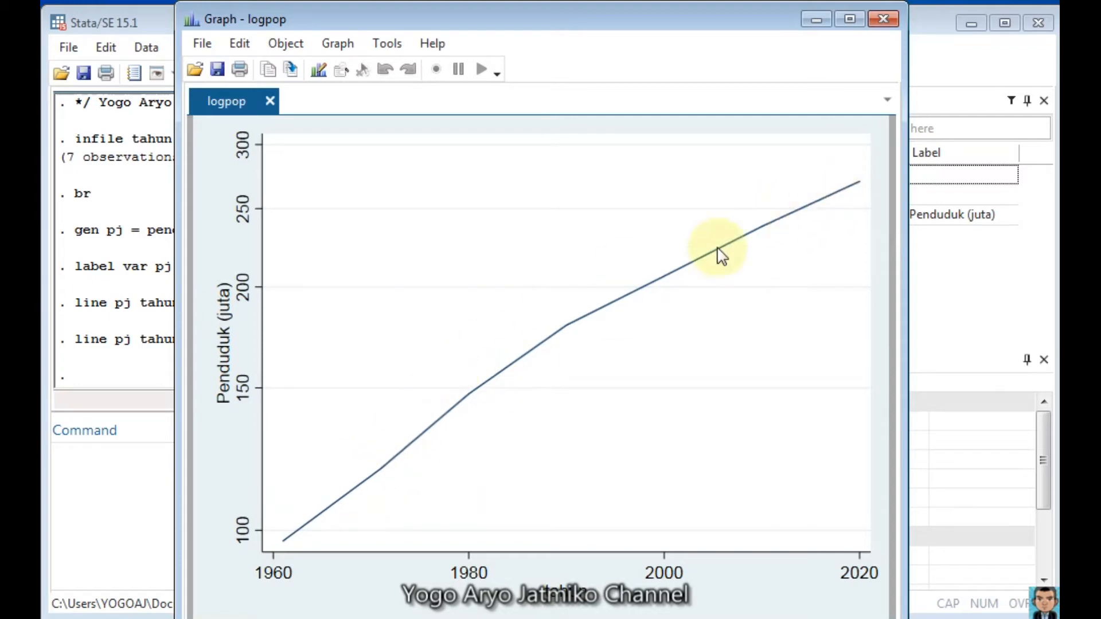
{"action": "left_click", "coordinate": [816, 21]}
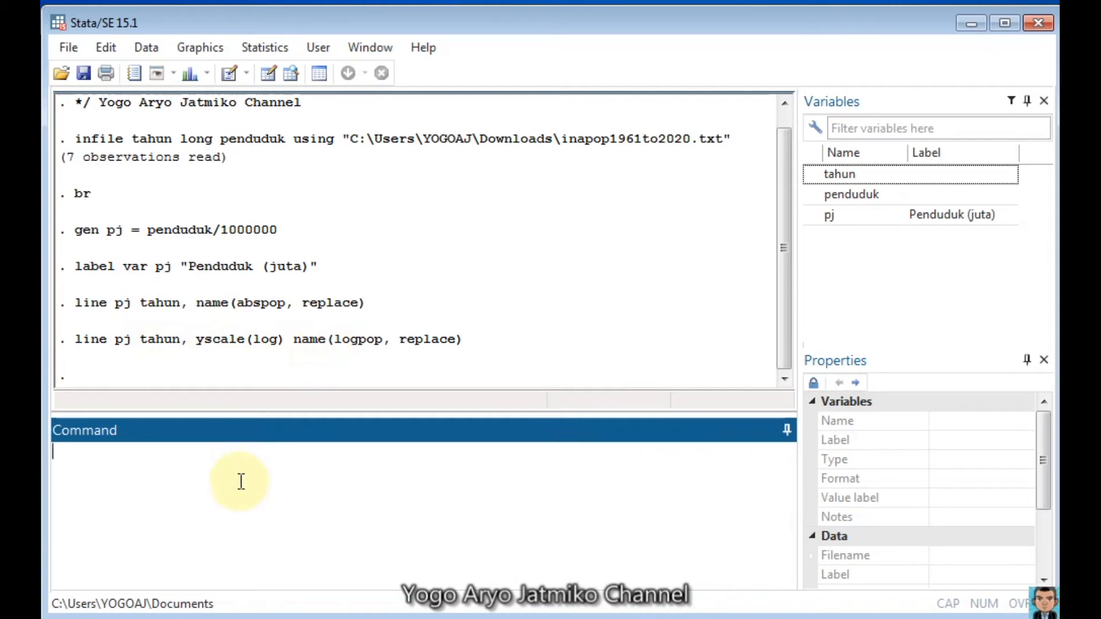
Step: Combine the abspop and logpop graphs into one graph titled "Penduduk Indonesia" with ysize 4 and xsize 8
{"action": "type", "text": "graph combine ab"}
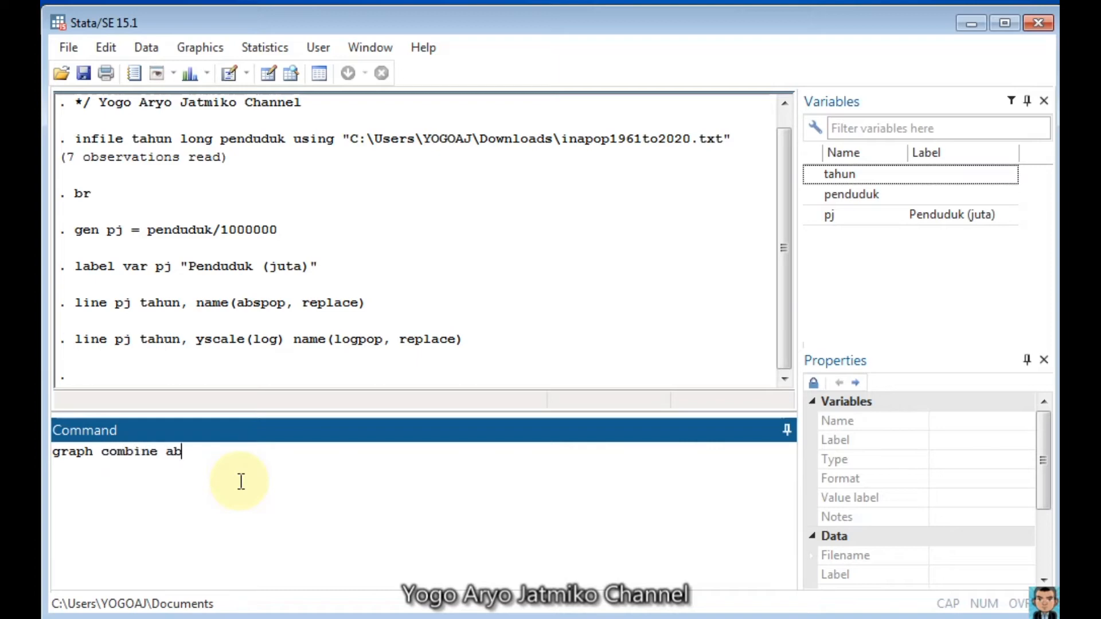
{"action": "type", "text": "spop logpop, title"}
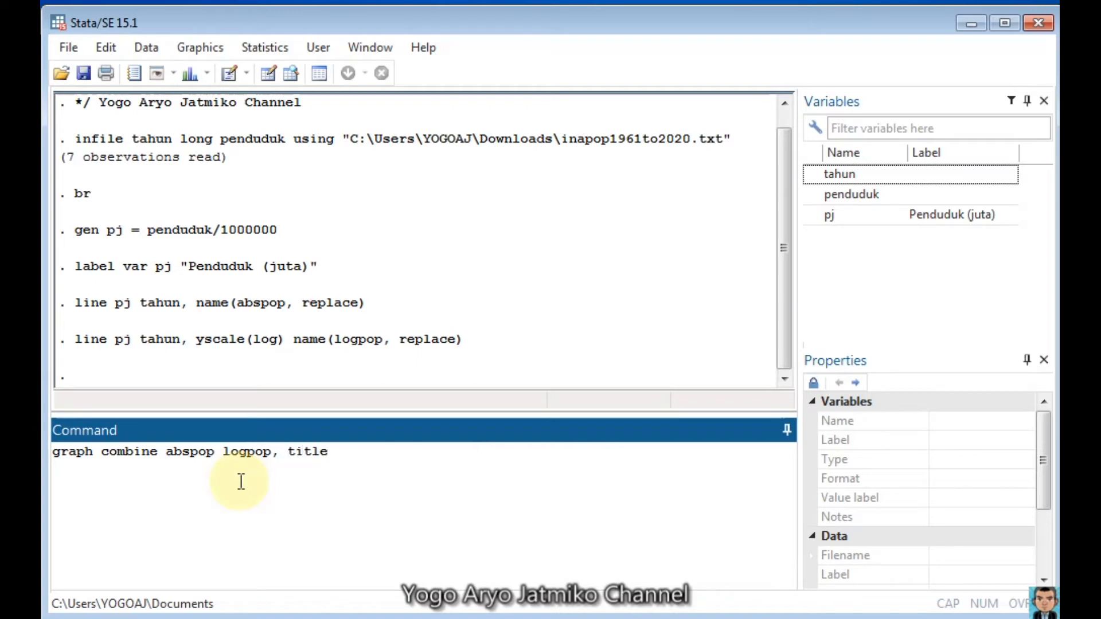
{"action": "type", "text": " (\"Penduduk Indo"}
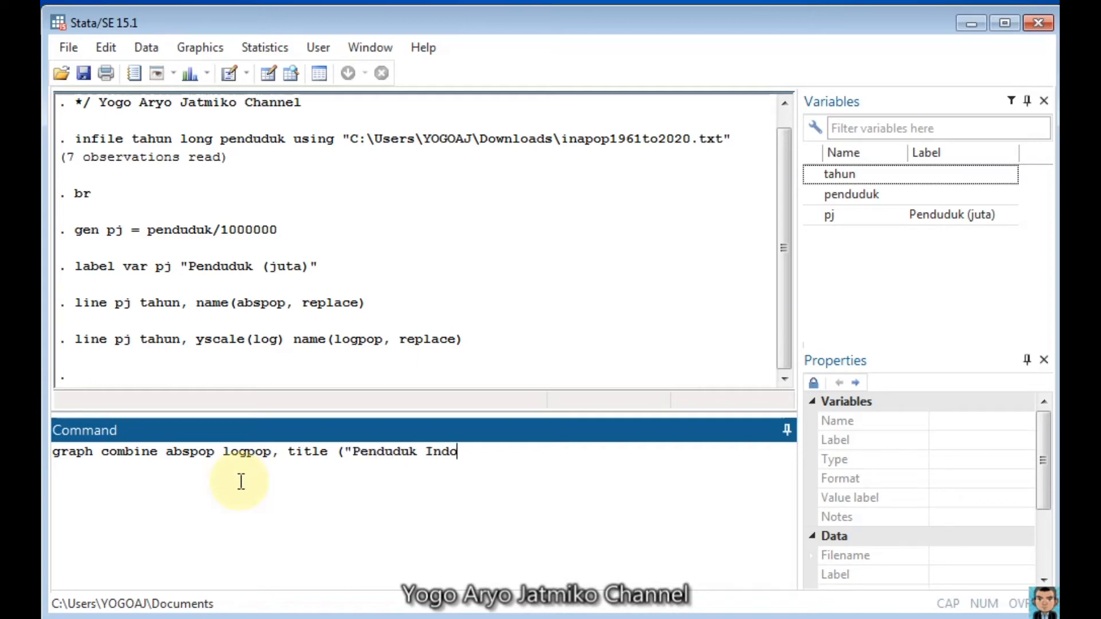
{"action": "type", "text": "nesia\") ysize"}
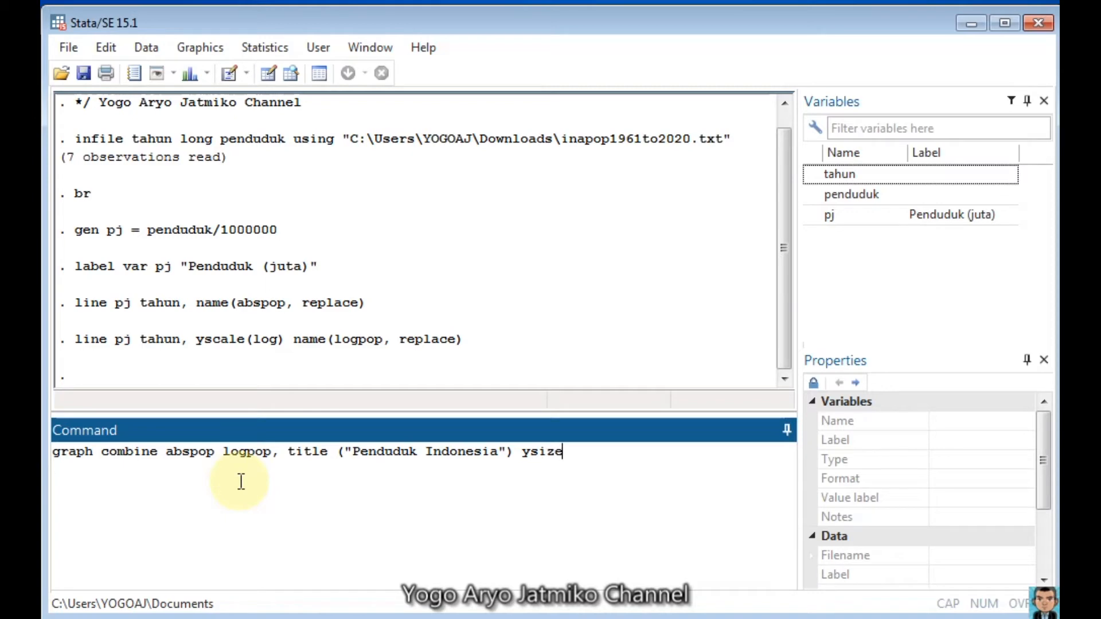
{"action": "type", "text": "(4) xsize(8)"}
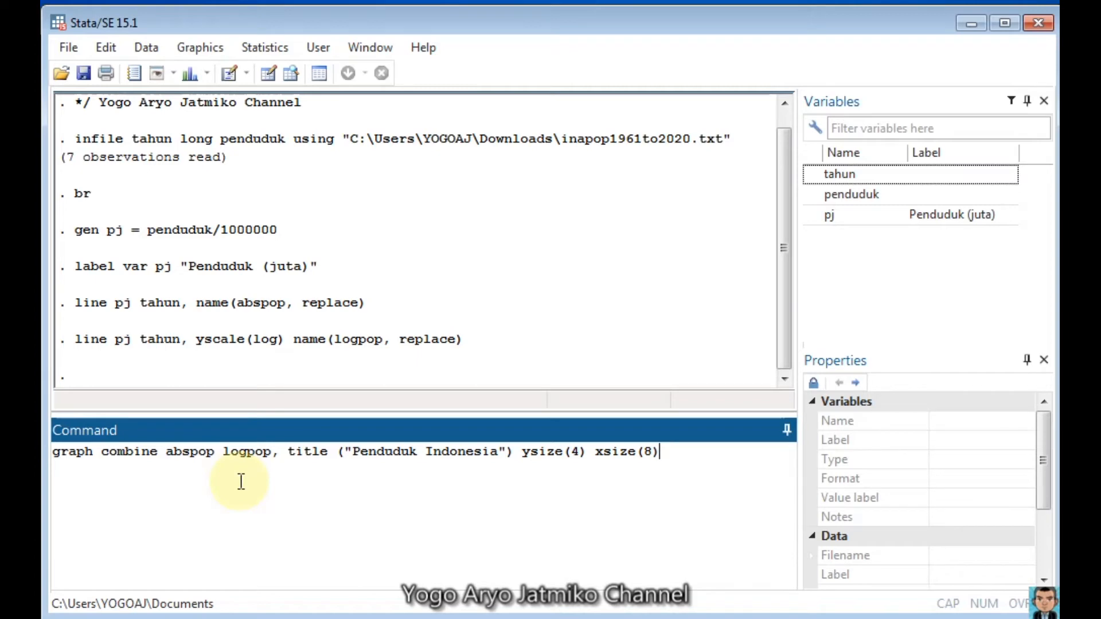
{"action": "key", "text": "Return"}
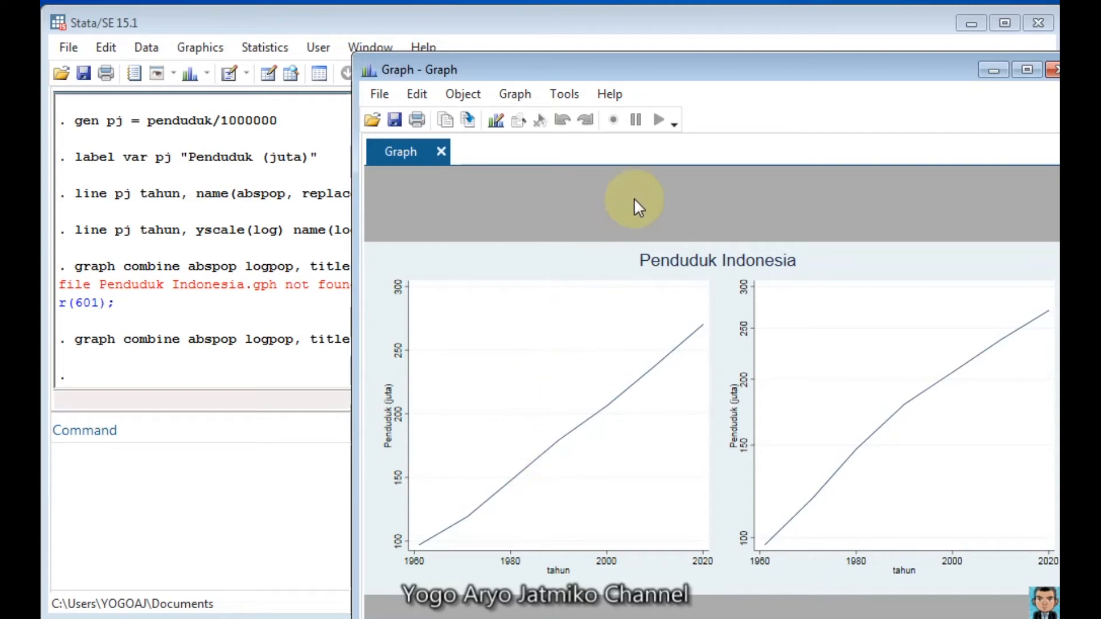
Step: Minimize the combined graph and export it as inapop.png with the replace option, width 720 and height 360
{"action": "left_click_drag", "start_coordinate": [642, 71], "coordinate": [435, 23]}
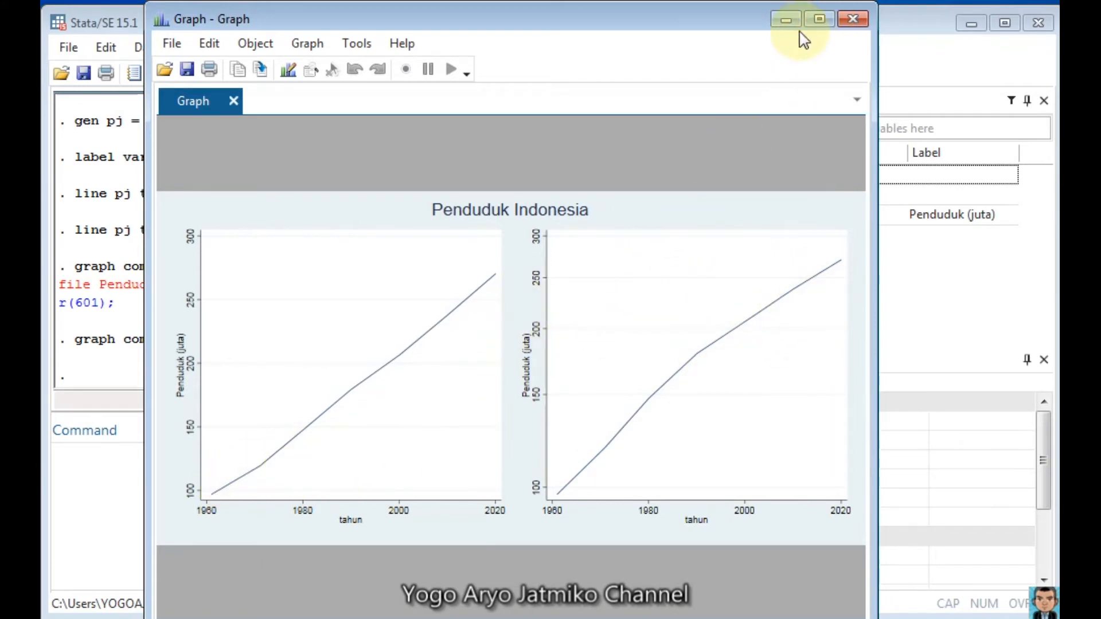
{"action": "left_click", "coordinate": [786, 22]}
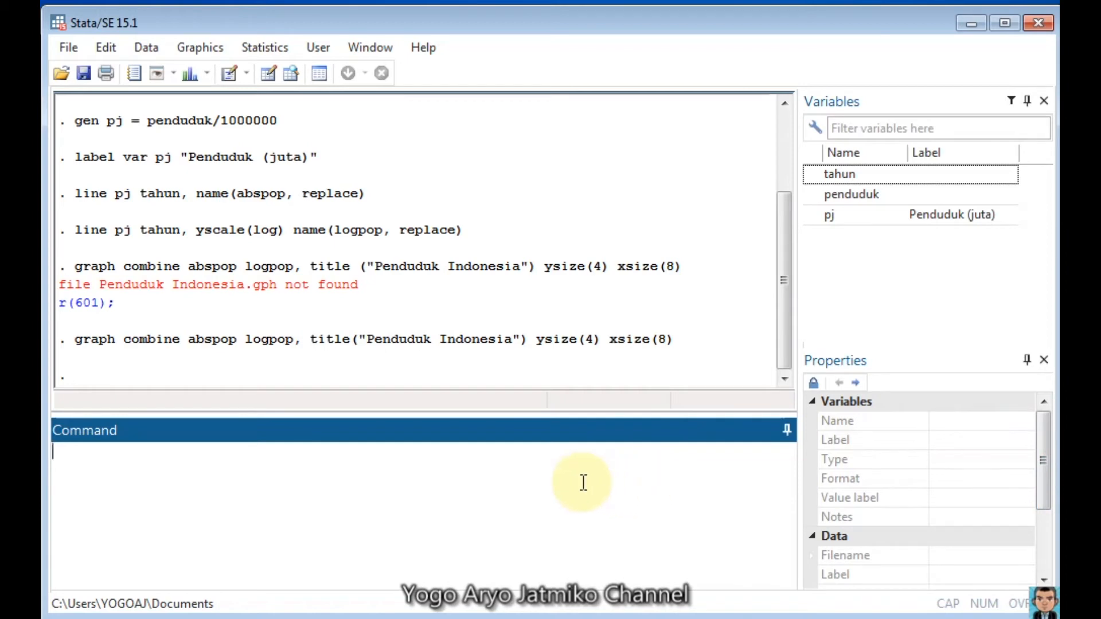
{"action": "type", "text": "graph export"}
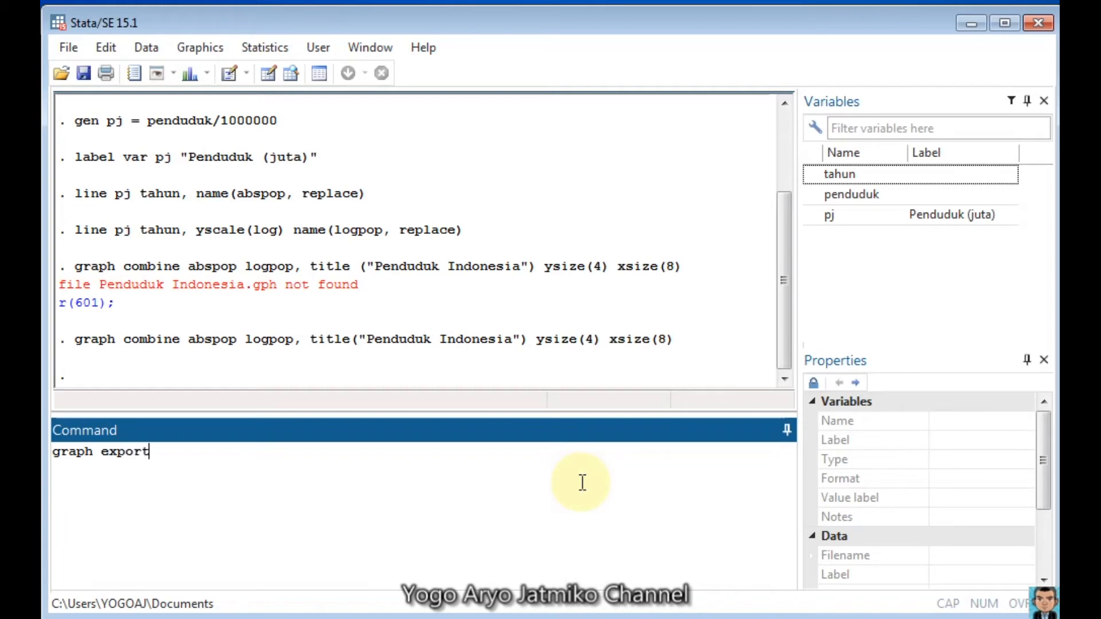
{"action": "type", "text": " inapop.png, replace "}
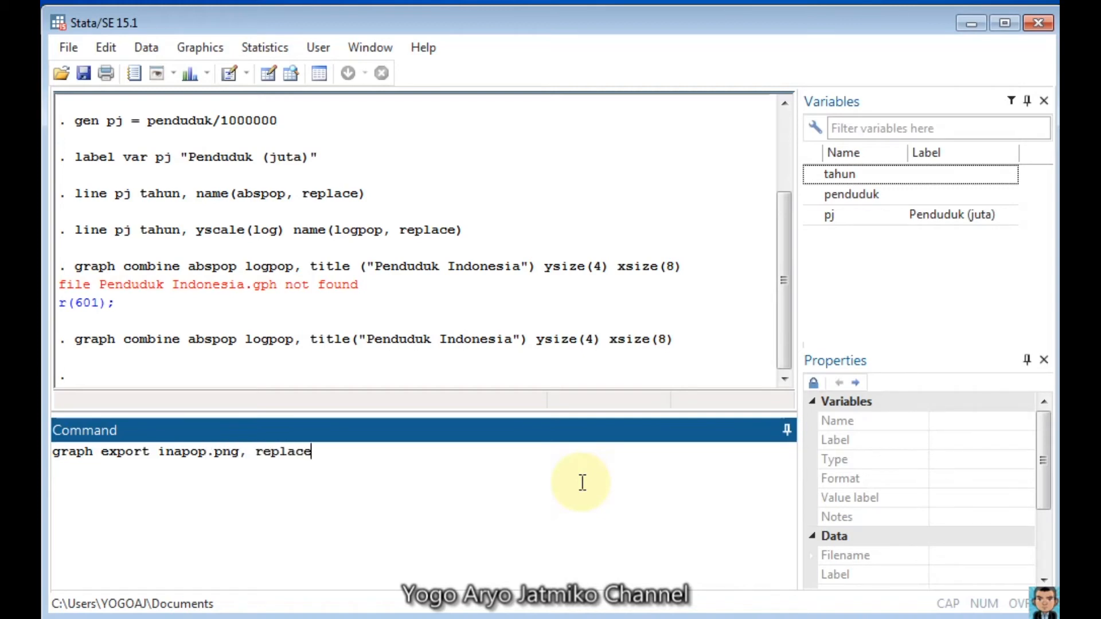
{"action": "type", "text": "width(720) he"}
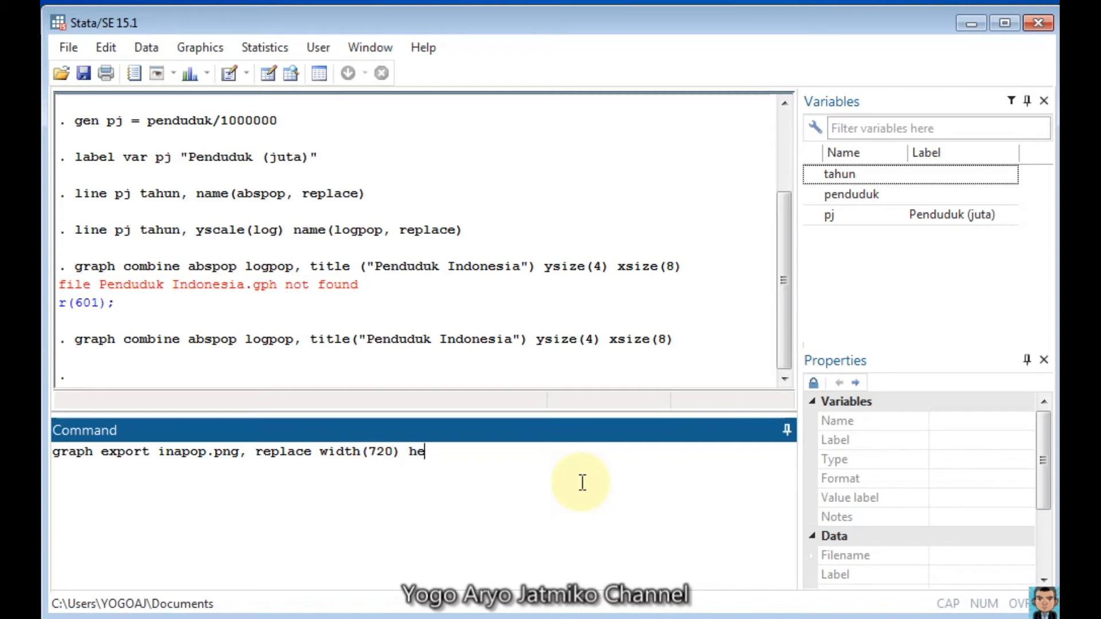
{"action": "type", "text": "ight(360)"}
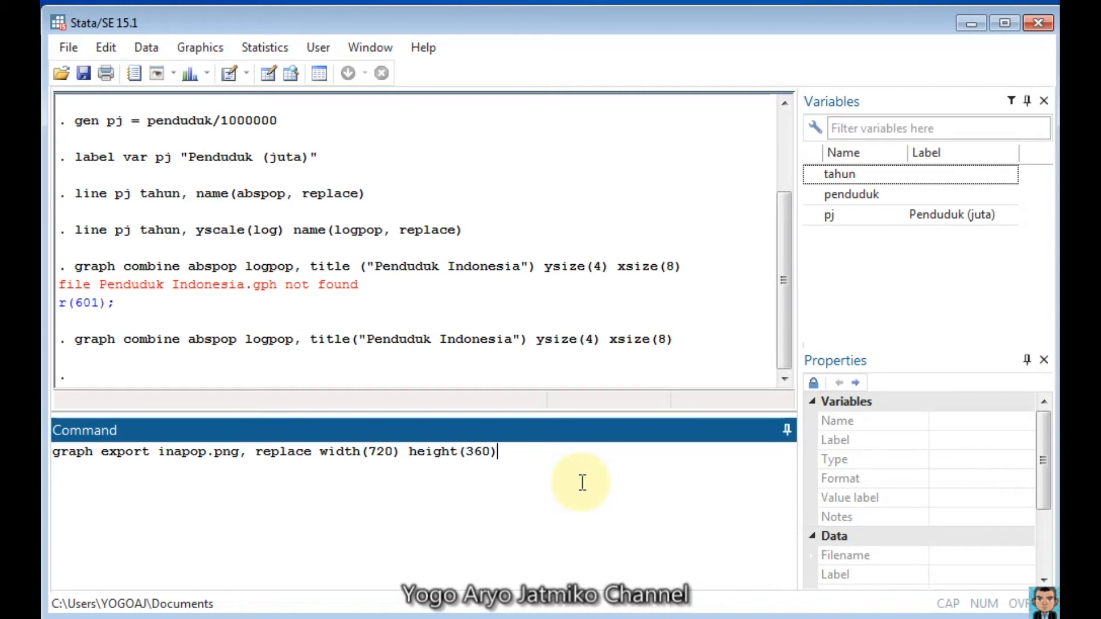
{"action": "key", "text": "Return"}
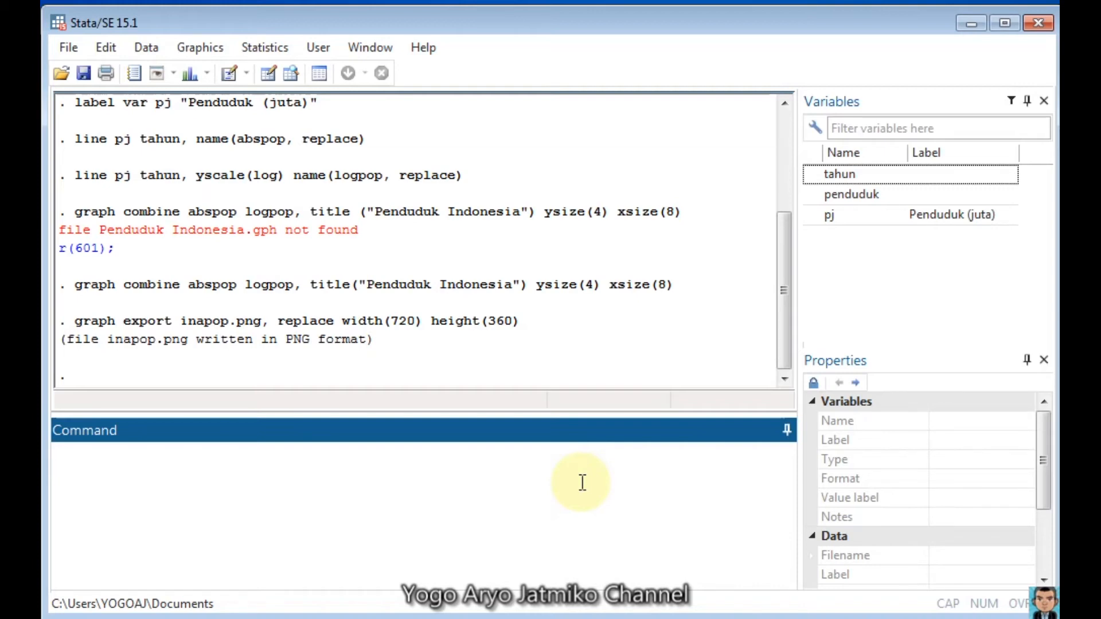
Step: Enter the comment line "*/ Growth Rate" to mark the start of the growth rate section
{"action": "type", "text": "*/ Growth Rate"}
{"action": "key", "text": "Return"}
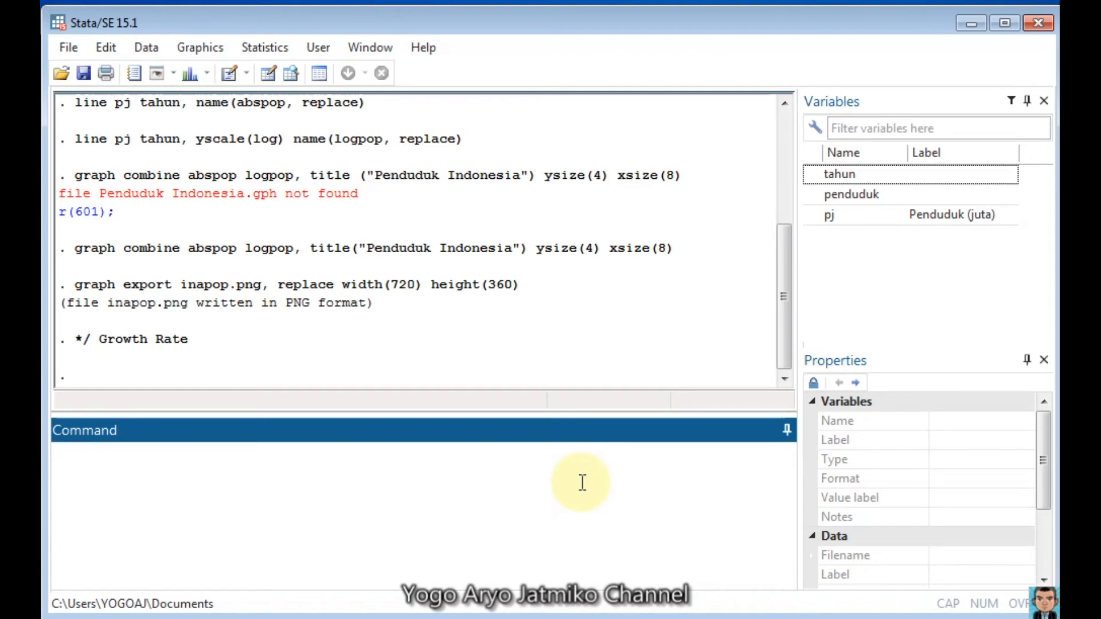
Step: Set the display format of the penduduk variable to %14.0fc
{"action": "type", "text": "format penduduk"}
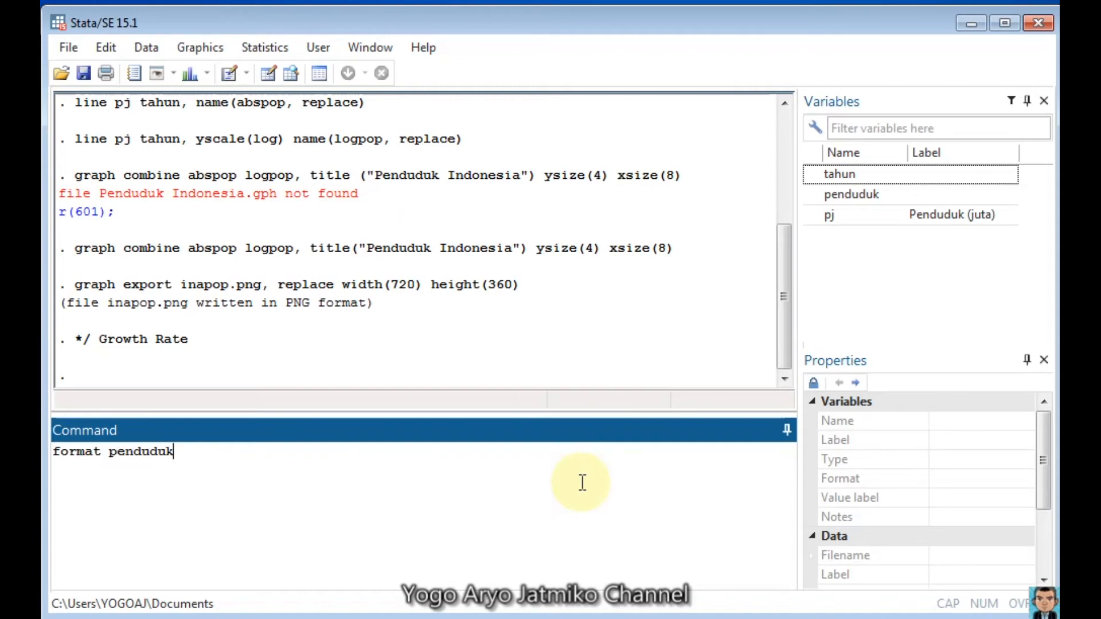
{"action": "type", "text": " %14.0"}
{"action": "type", "text": "fc"}
{"action": "key", "text": "Return"}
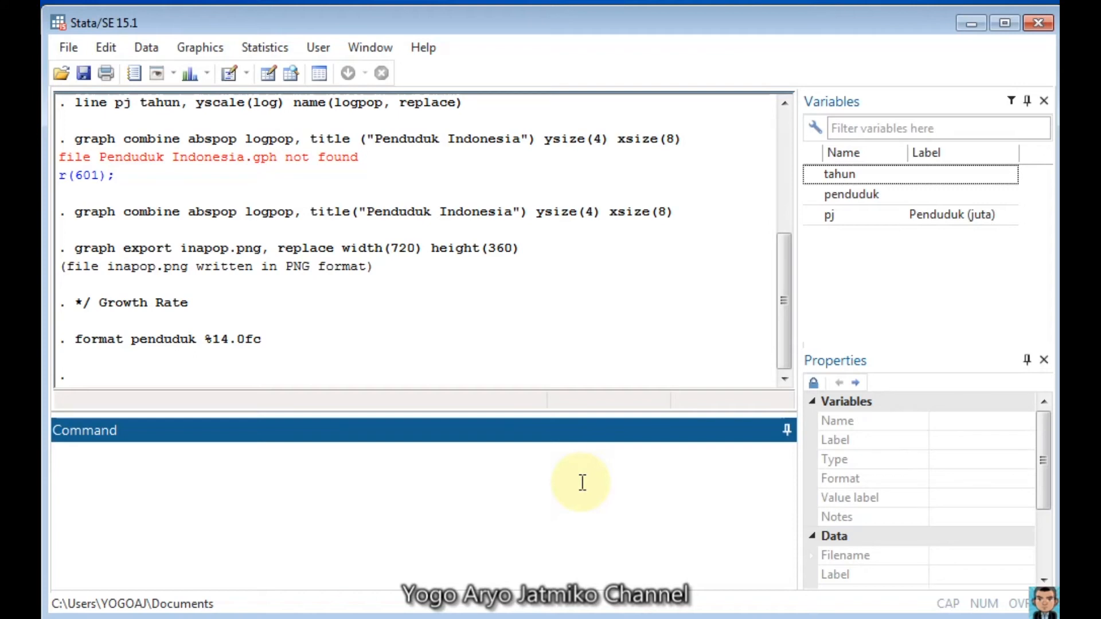
Step: List the last two penduduk observations with the range -2/-1
{"action": "type", "text": "list penduduk "}
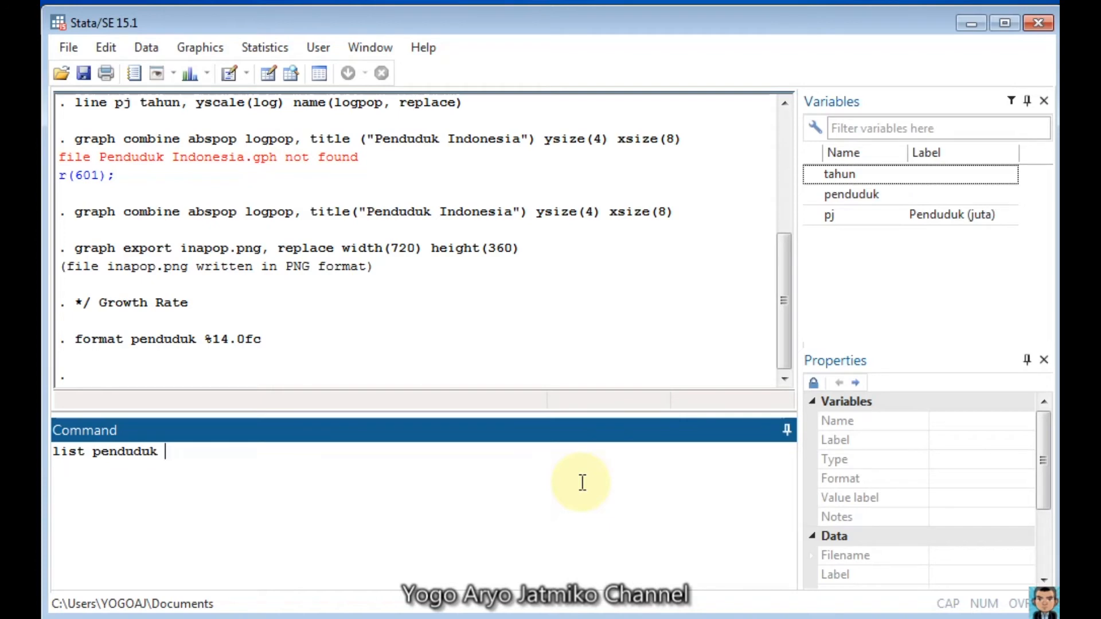
{"action": "type", "text": "in -2/-1"}
{"action": "key", "text": "Return"}
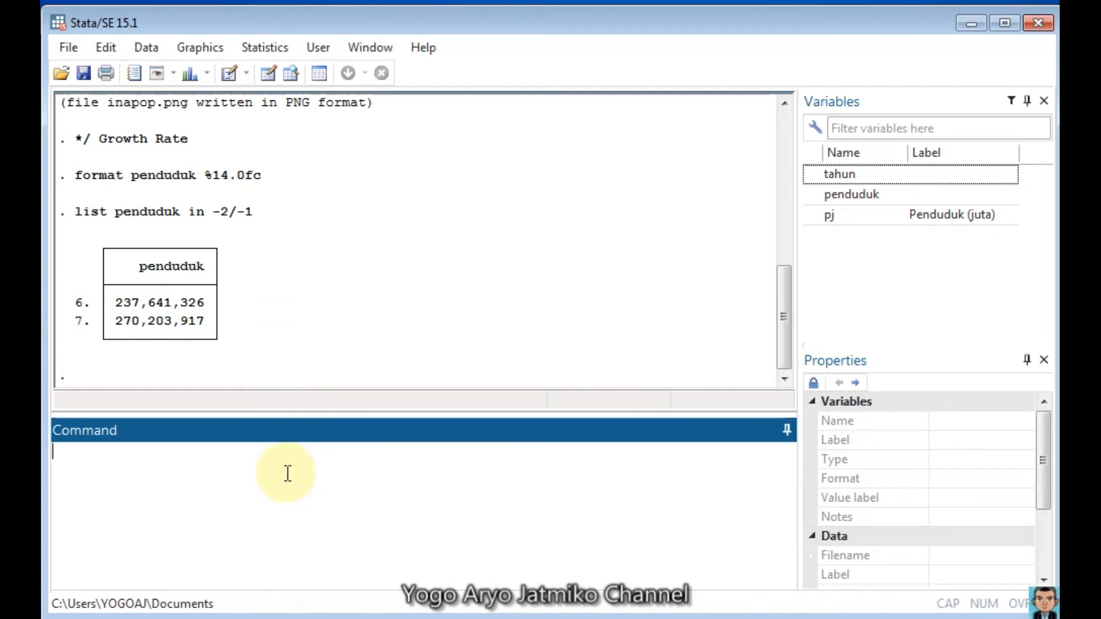
Step: Display the absolute population increase between the last two observations as penduduk[_N] - penduduk[_N-1]
{"action": "type", "text": "di"}
{"action": "type", "text": "penduduk"}
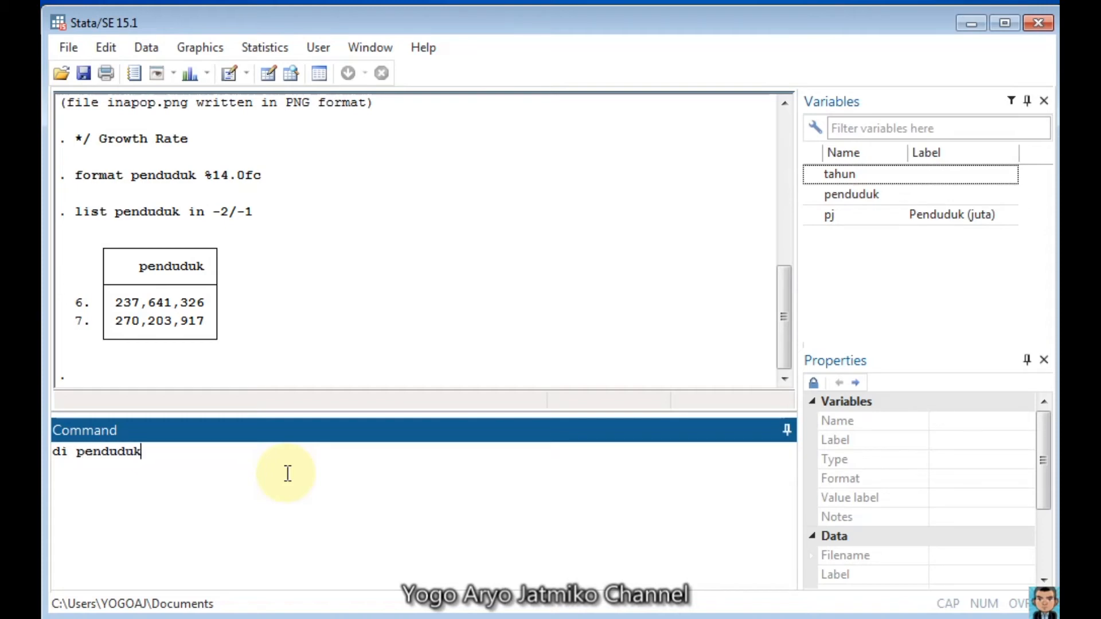
{"action": "type", "text": "[_N] - penduduk"}
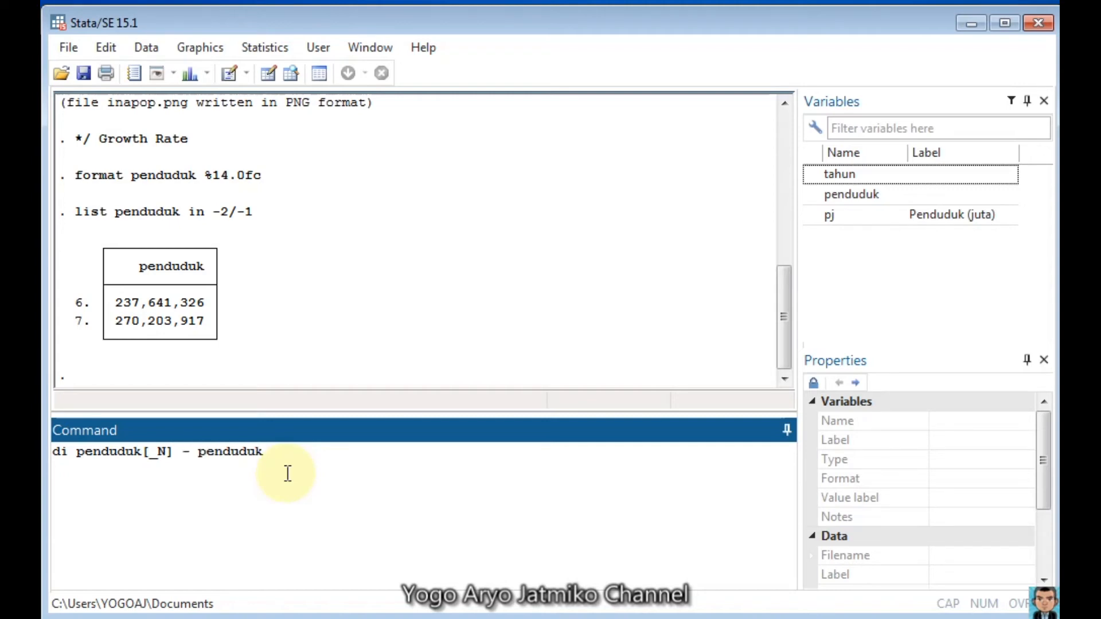
{"action": "type", "text": "[_N-1]"}
{"action": "key", "text": "Return"}
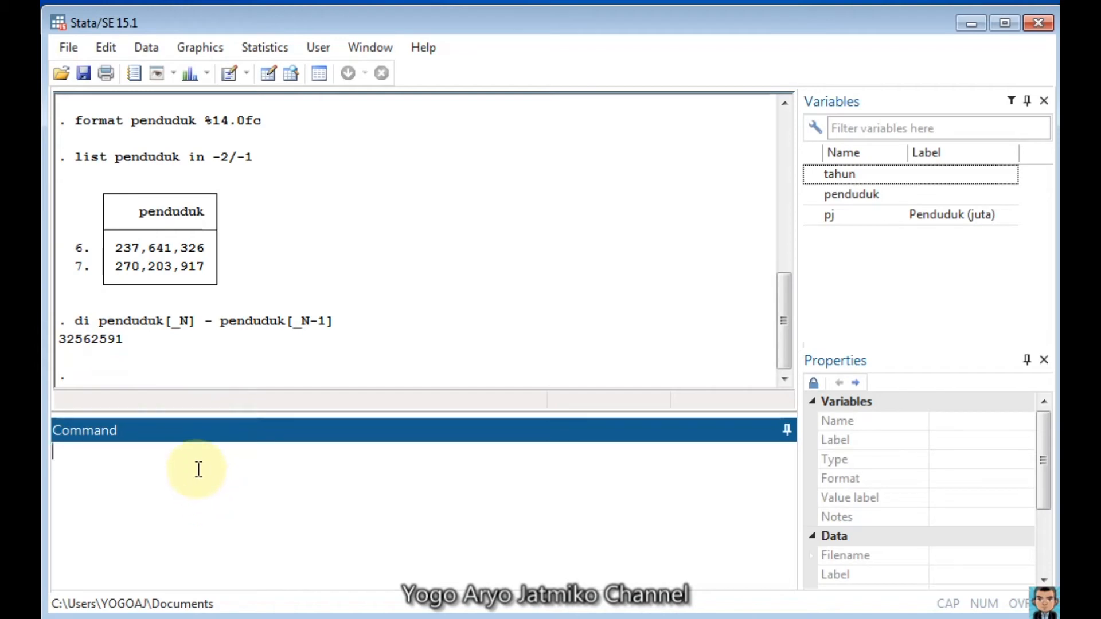
Step: Define a scalar named ratio as penduduk[_N]/penduduk[_N-1], reusing the terms from the difference command
{"action": "type", "text": "scalar ratio ="}
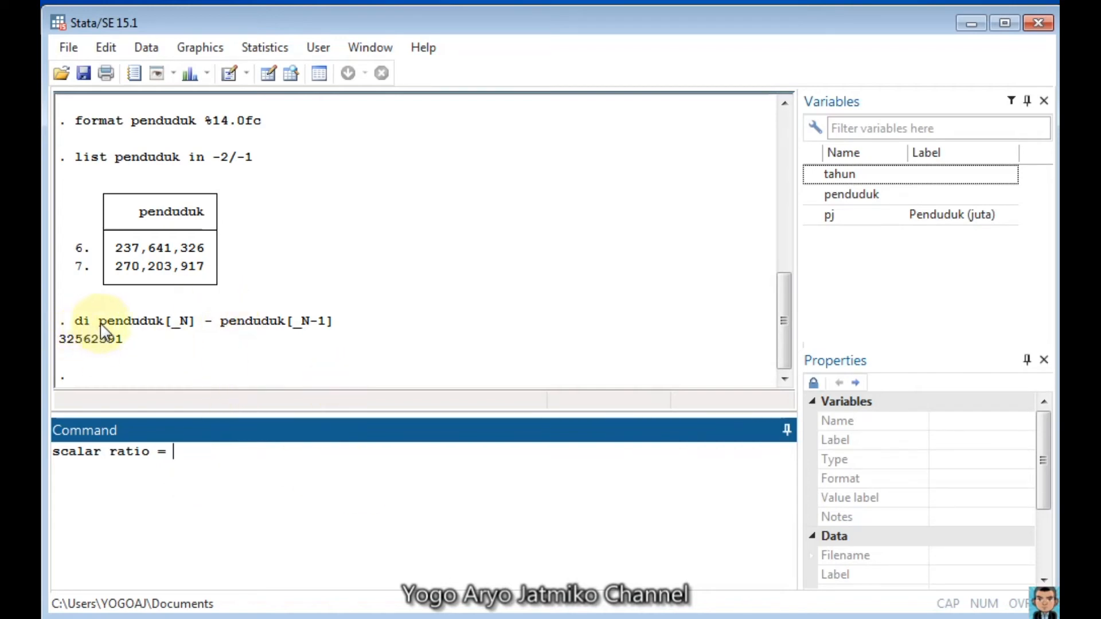
{"action": "left_click_drag", "start_coordinate": [98, 321], "coordinate": [192, 323]}
{"action": "key", "text": "ctrl+c"}
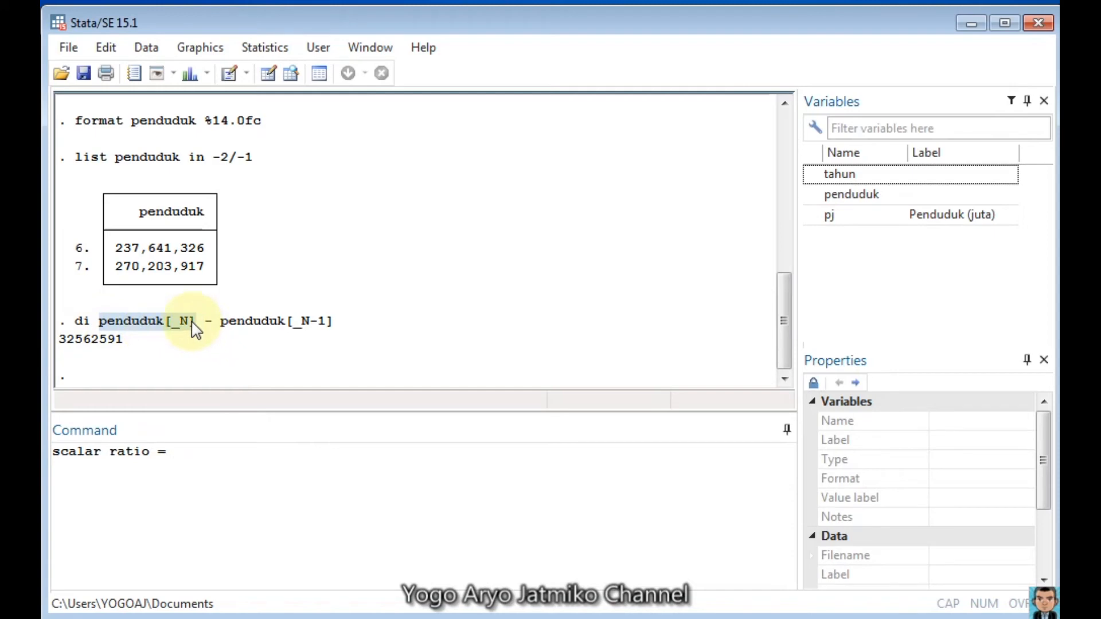
{"action": "left_click", "coordinate": [205, 452]}
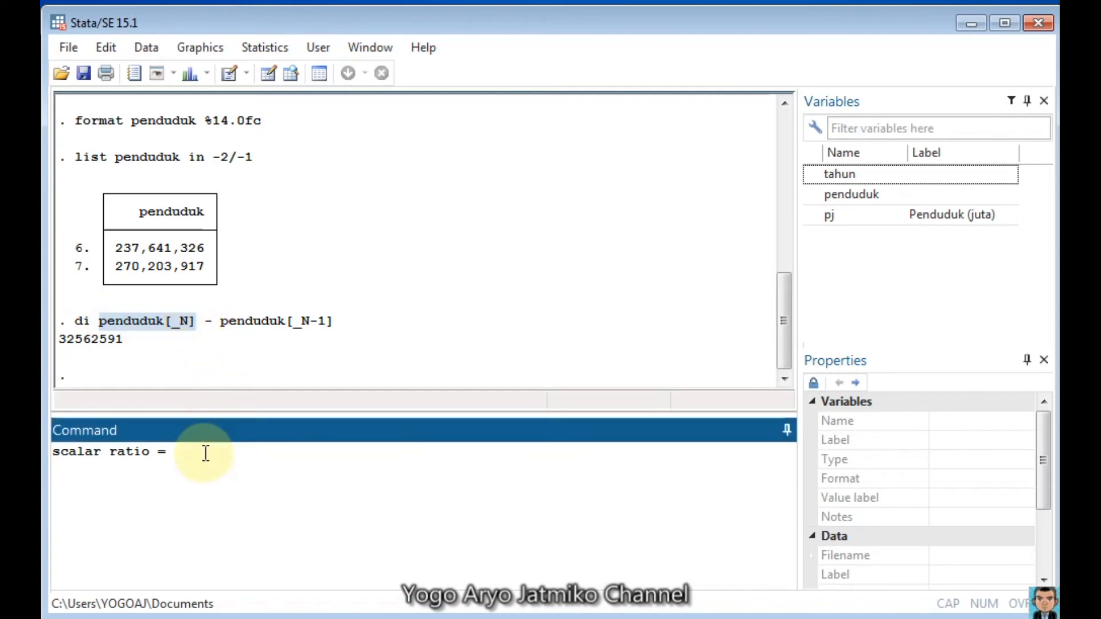
{"action": "key", "text": "ctrl+v"}
{"action": "type", "text": "/"}
{"action": "left_click_drag", "start_coordinate": [222, 323], "coordinate": [331, 328]}
{"action": "key", "text": "ctrl+c"}
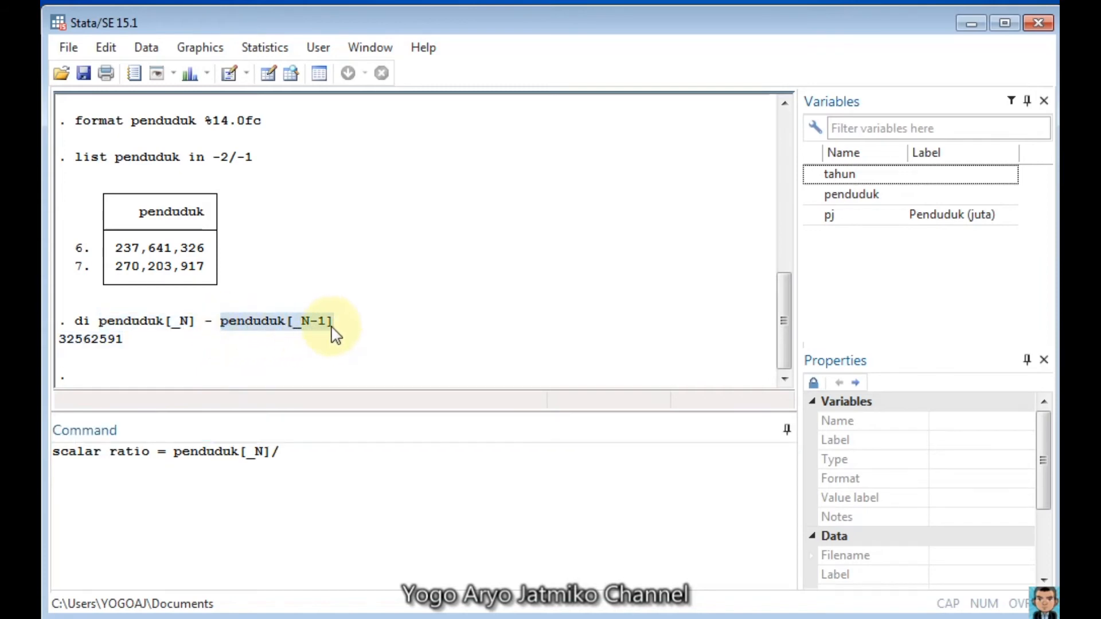
{"action": "left_click", "coordinate": [340, 461]}
{"action": "key", "text": "ctrl+v"}
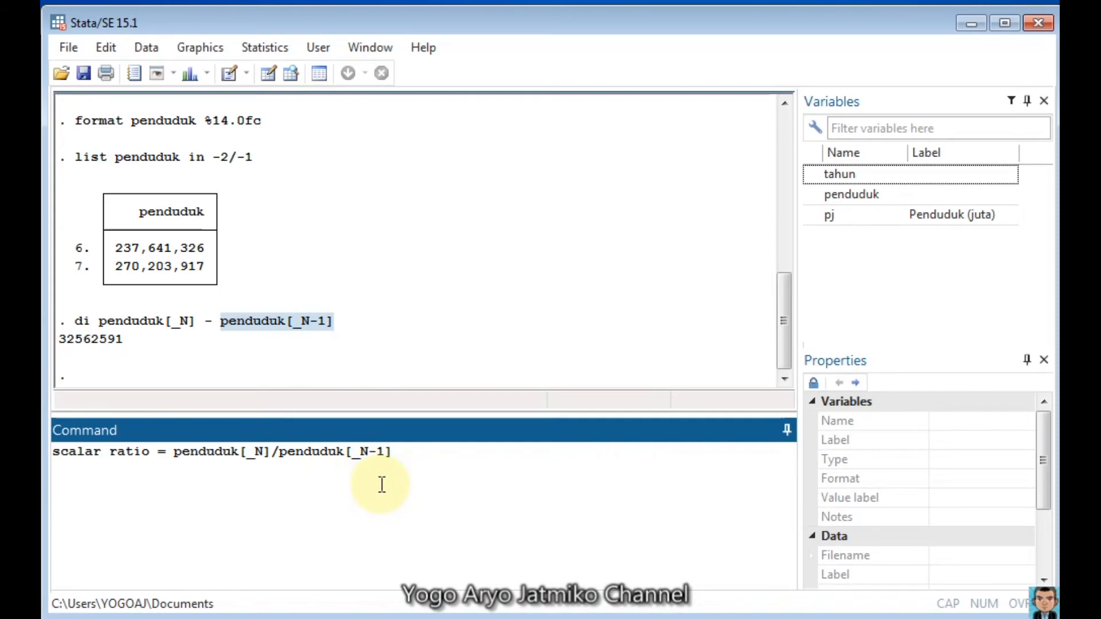
{"action": "key", "text": "Return"}
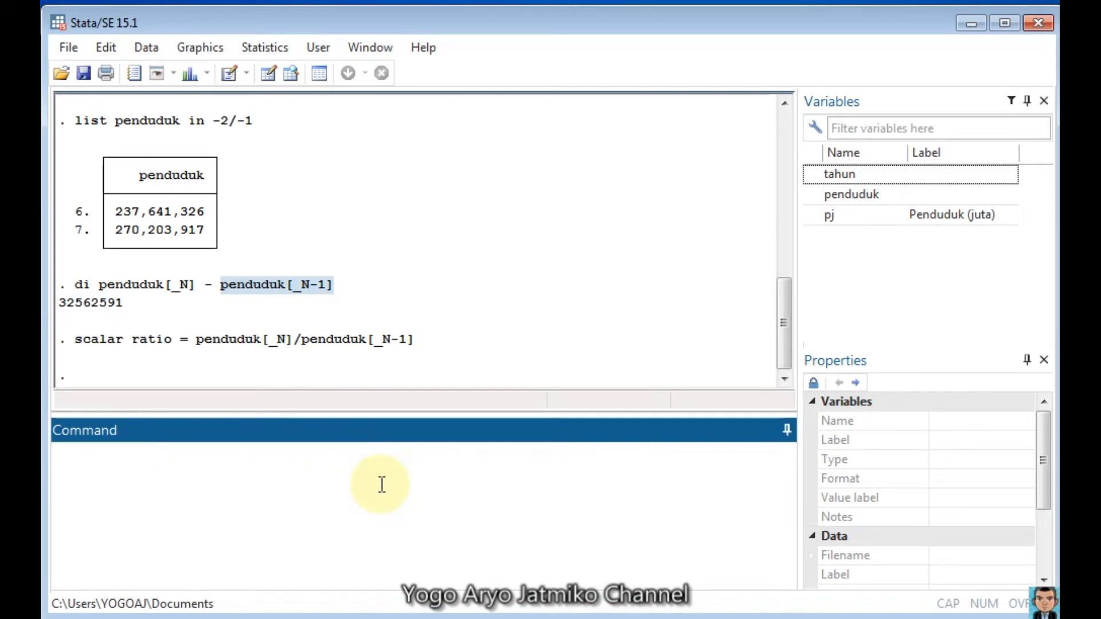
Step: Display the relative population growth over the period as ratio-1
{"action": "type", "text": "di ratio-1"}
{"action": "key", "text": "Return"}
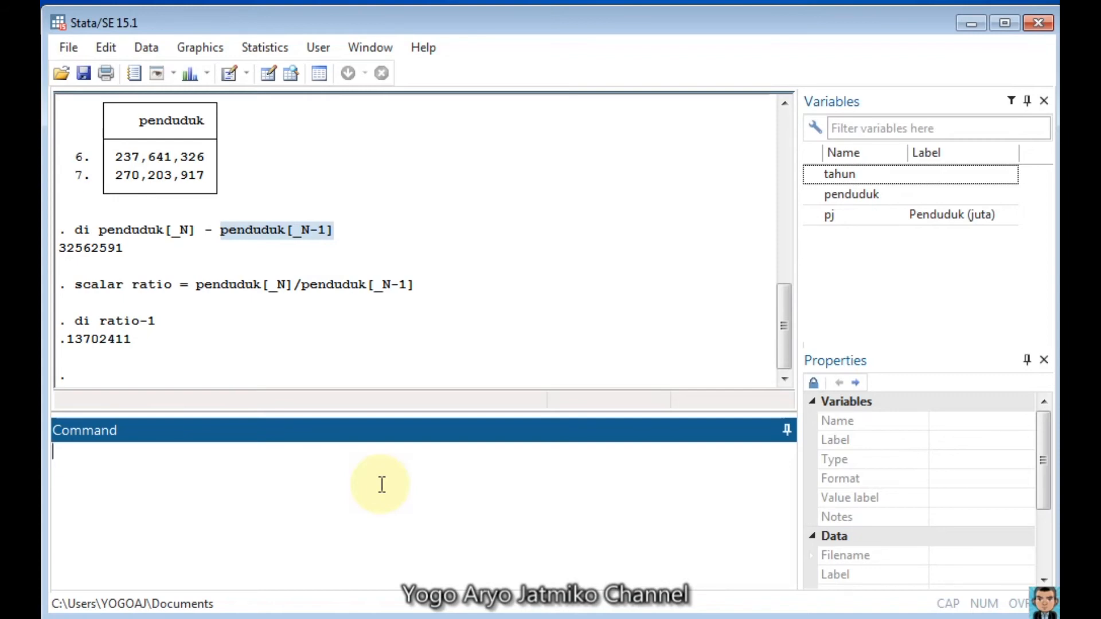
Step: Check the 1961–2020 population and growth rate chart in the Foxit Reader PDF, and return to Stata
{"action": "left_click", "coordinate": [458, 618]}
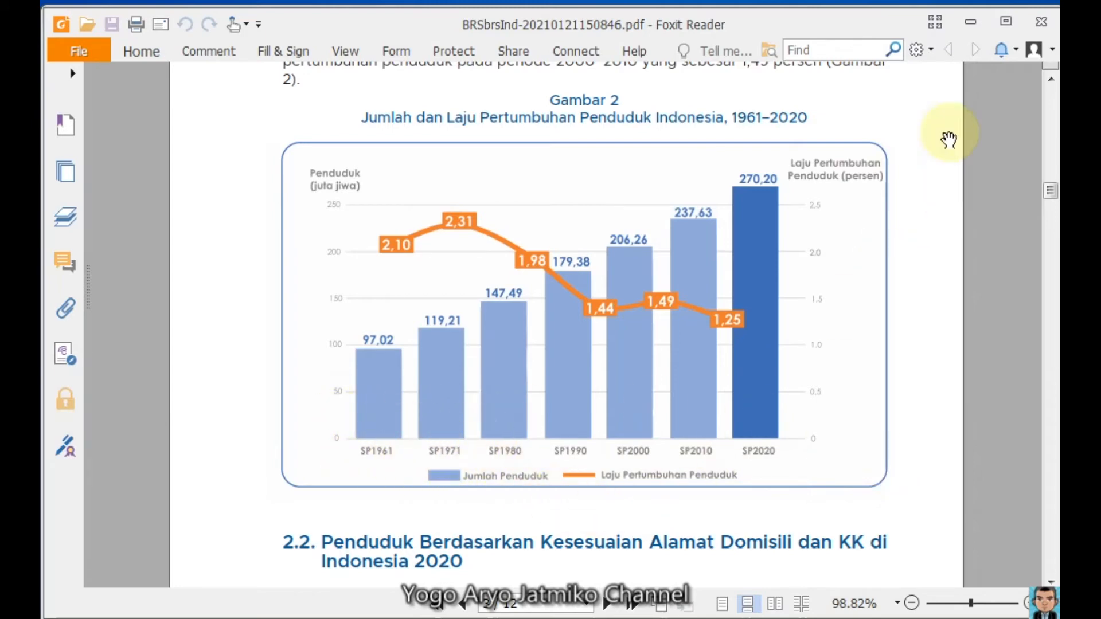
{"action": "left_click", "coordinate": [966, 27]}
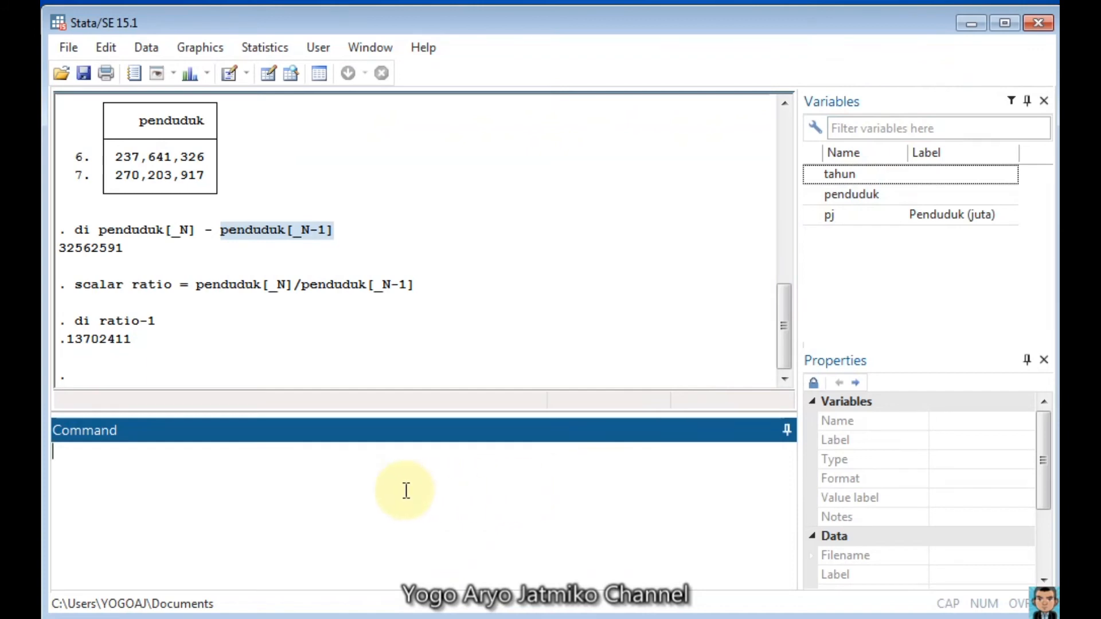
{"action": "key", "text": "alt+Tab"}
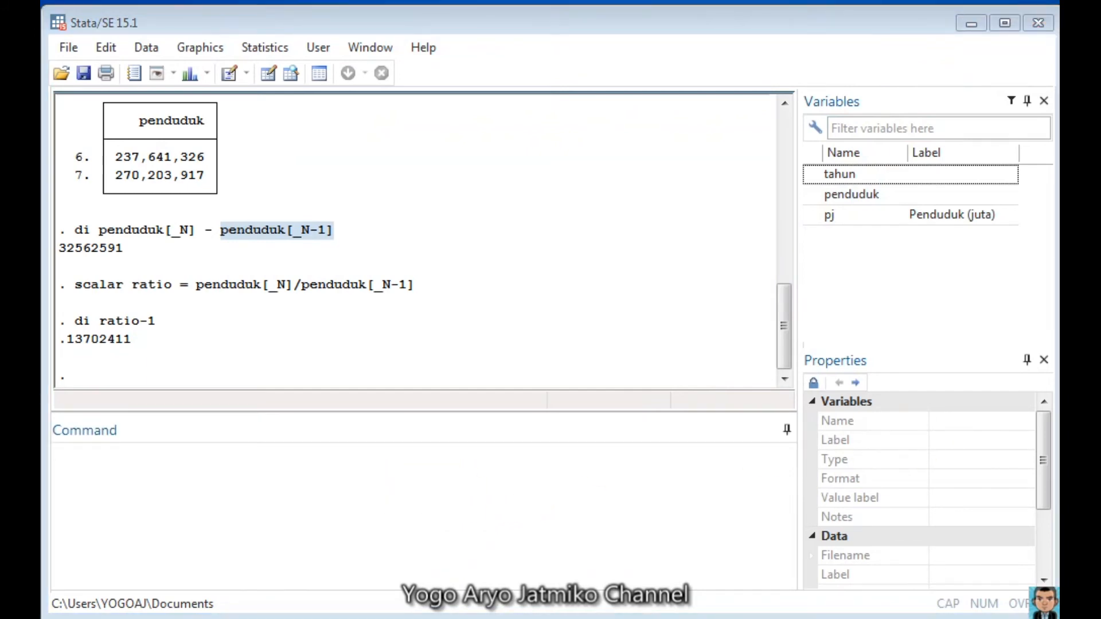
{"action": "left_click", "coordinate": [369, 477]}
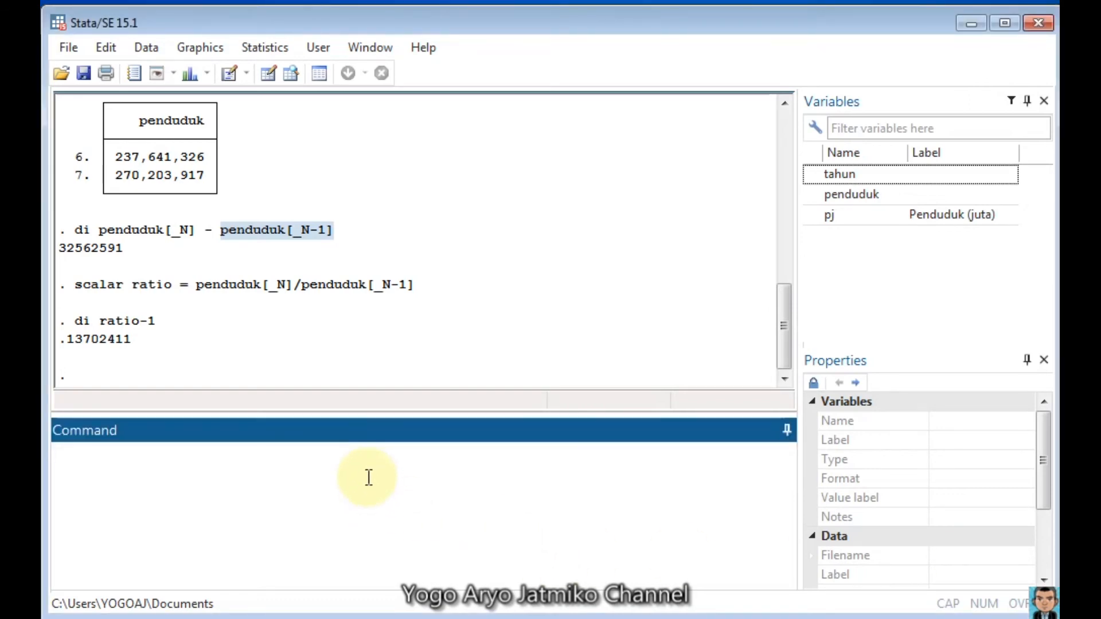
Step: Run a Mata block computing r = k :* (ratio:^(1 :/ (10 :* k)) :- 1) from scalar ratio with k = (1\2\4\6\12\52\365), and print k, r
{"action": "type", "text": "mata :"}
{"action": "key", "text": "Return"}
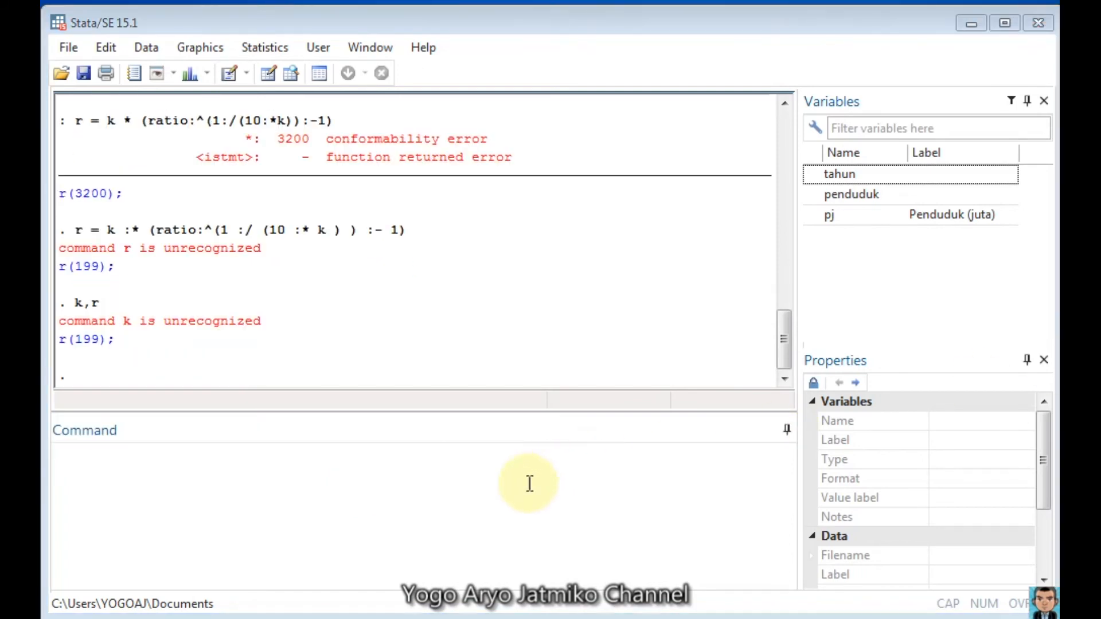
{"action": "left_click", "coordinate": [469, 499]}
{"action": "type", "text": "mata : ratio = st_numscalar(\"ratio\") k = (1\\2\\4\\6\\12\\52\\365) r = k :* (ratio:^(1 :/ (10 :* k ) ) :- 1) k, r end"}
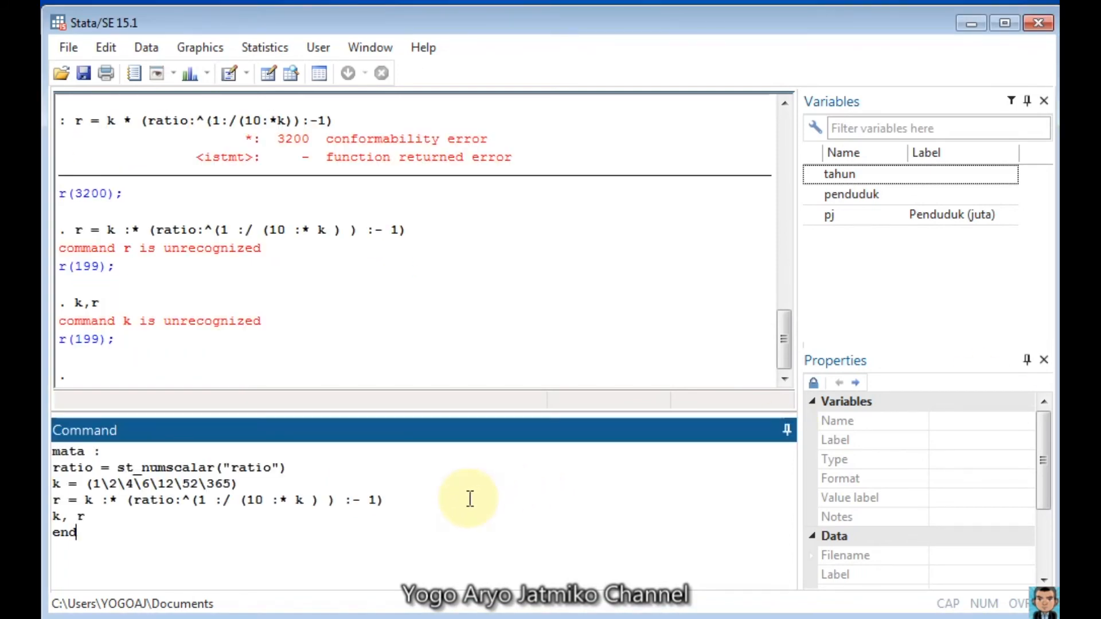
{"action": "key", "text": "Return"}
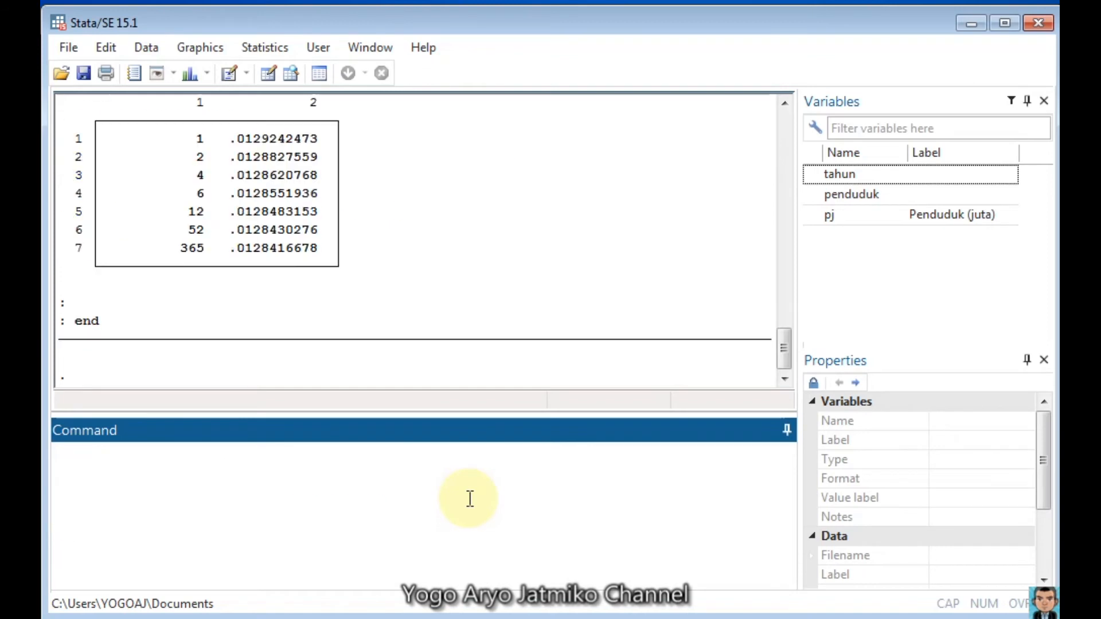
Step: Examine the Mata output table of growth rates r for each k together with the formula above it
{"action": "left_click", "coordinate": [382, 263]}
{"action": "scroll", "coordinate": [383, 262], "scroll_direction": "up", "scroll_amount": 3}
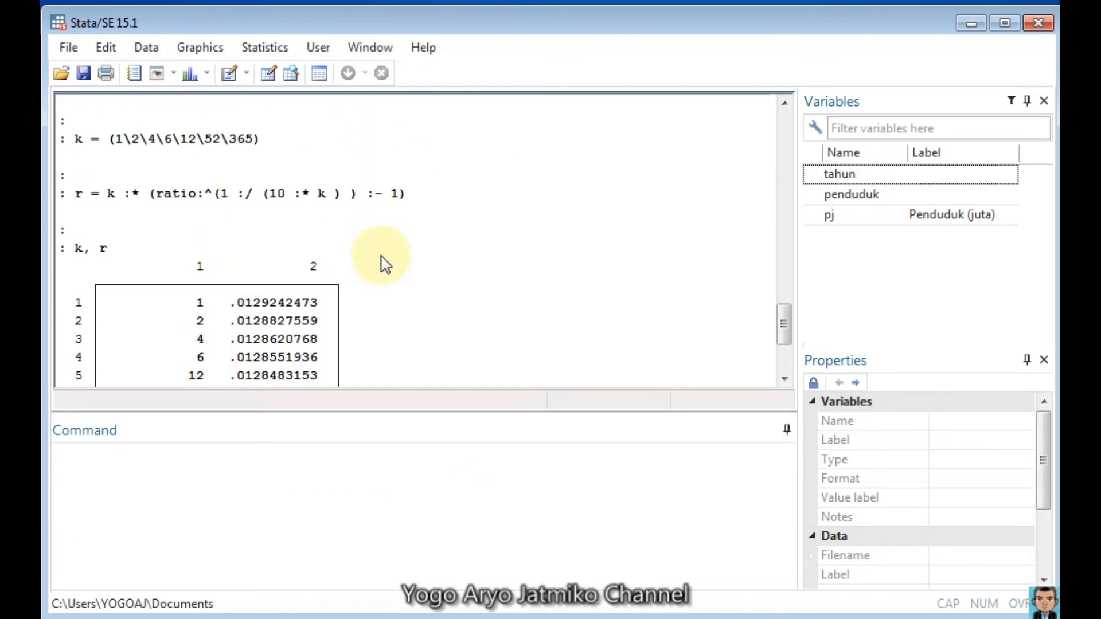
{"action": "scroll", "coordinate": [383, 261], "scroll_direction": "down", "scroll_amount": 2}
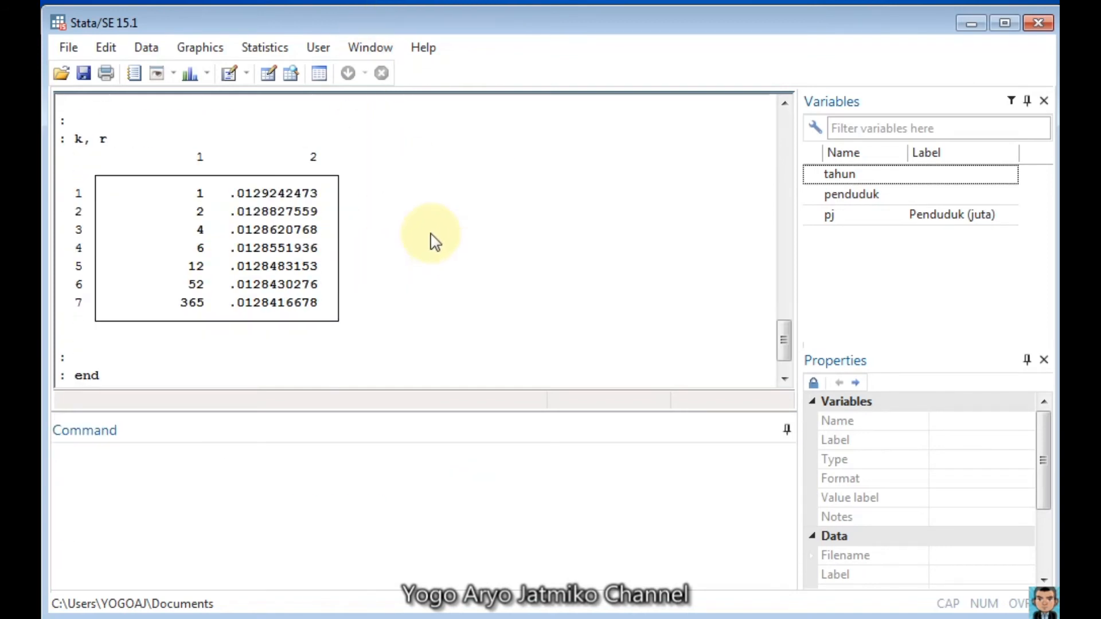
{"action": "scroll", "coordinate": [391, 230], "scroll_direction": "down", "scroll_amount": 1}
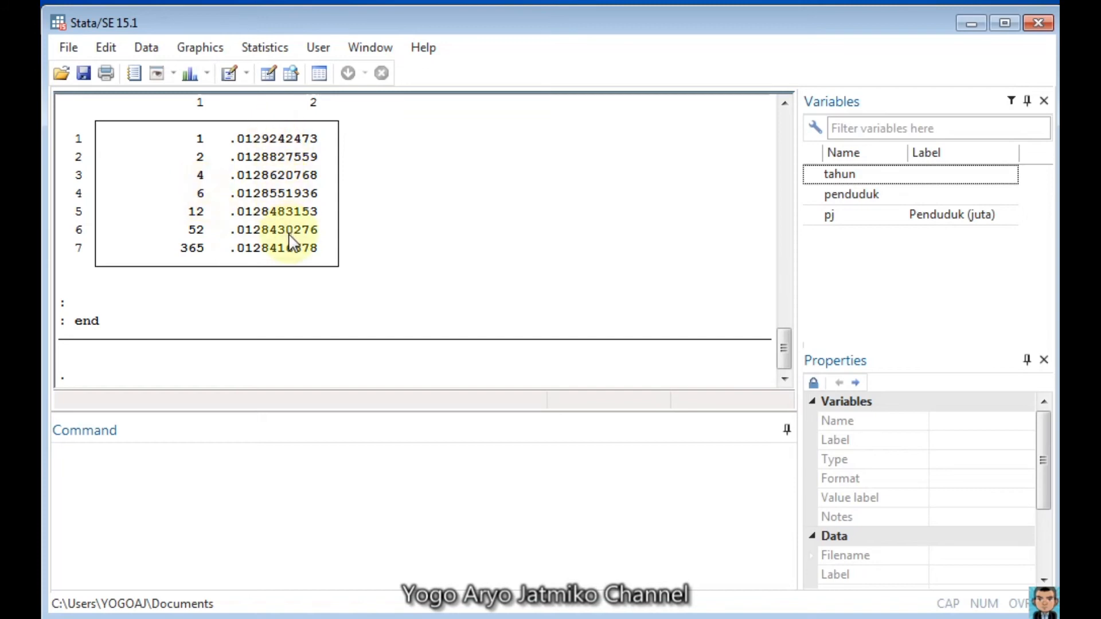
{"action": "scroll", "coordinate": [291, 244], "scroll_direction": "up", "scroll_amount": 2}
{"action": "scroll", "coordinate": [268, 264], "scroll_direction": "down", "scroll_amount": 2}
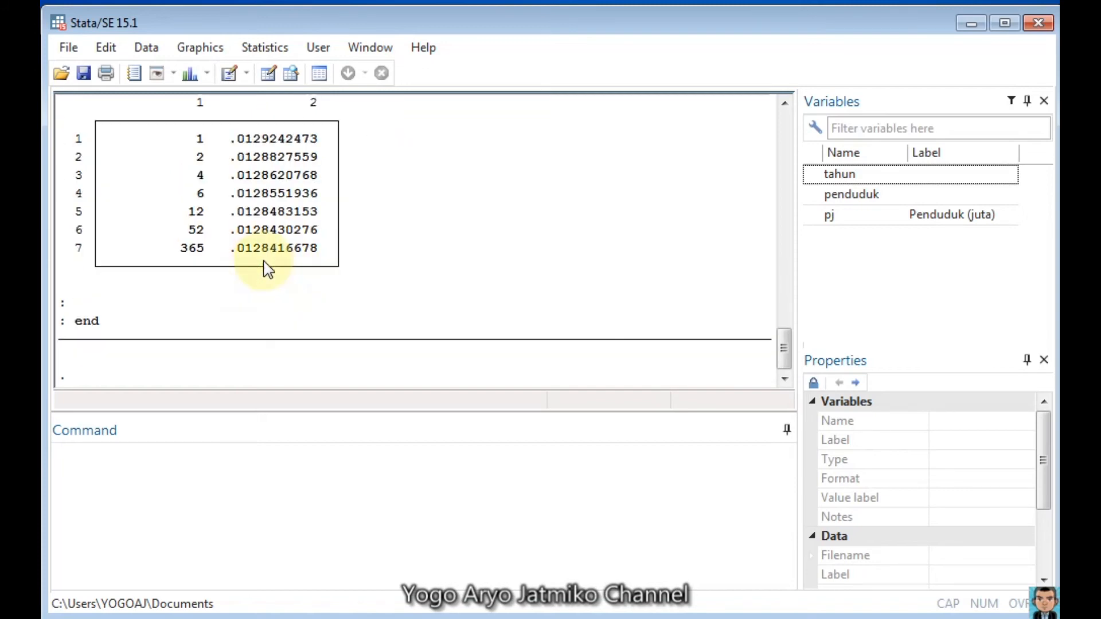
{"action": "scroll", "coordinate": [325, 257], "scroll_direction": "up", "scroll_amount": 2}
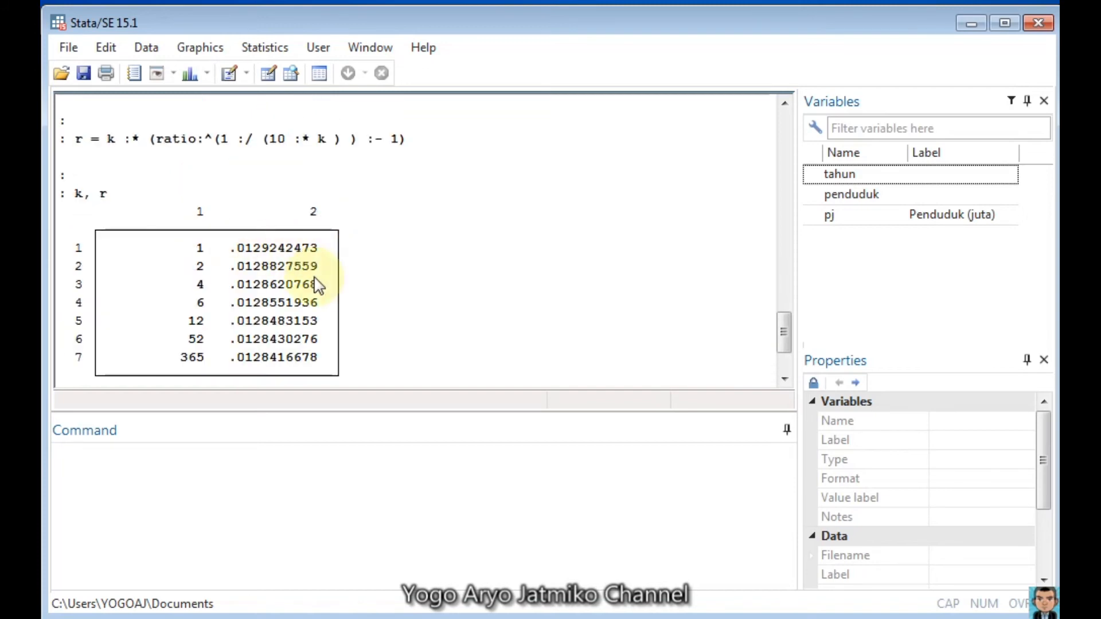
{"action": "scroll", "coordinate": [310, 298], "scroll_direction": "down", "scroll_amount": 2}
{"action": "left_click", "coordinate": [259, 483]}
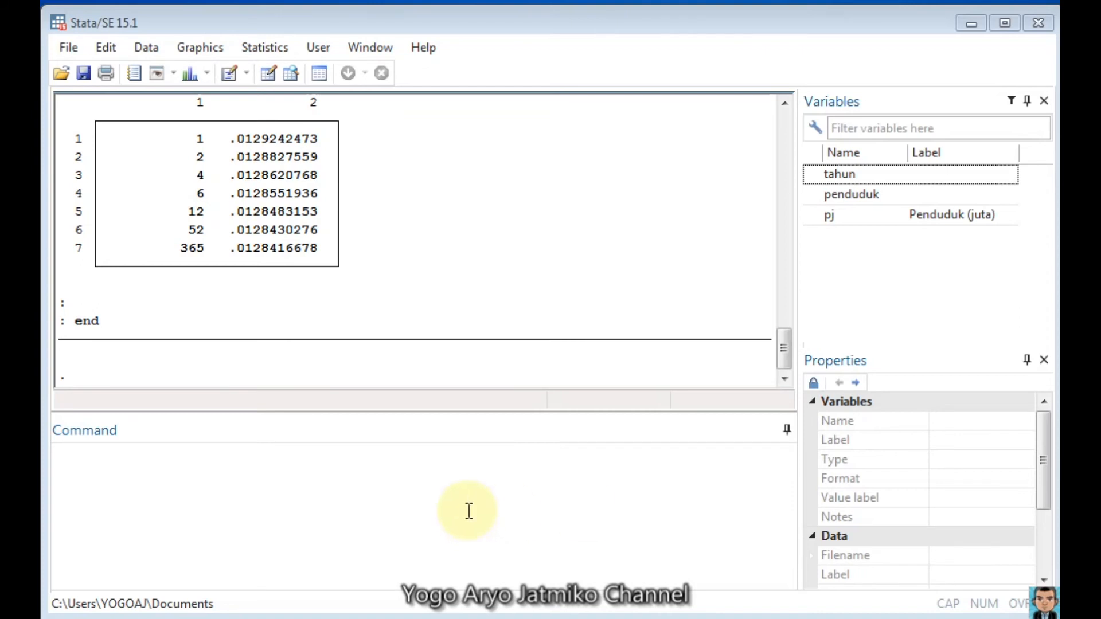
Step: Display the continuous growth rate for the ten-year period as "r=" log(ratio)/10
{"action": "left_click", "coordinate": [468, 492]}
{"action": "type", "text": "display \"r=\" log(ratio)/10"}
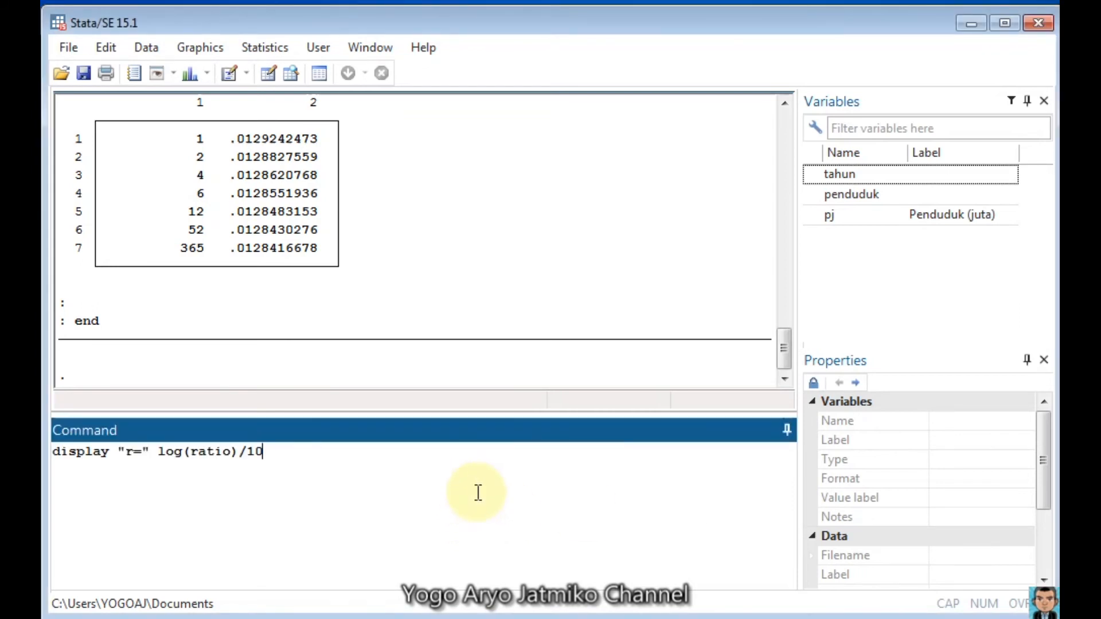
{"action": "key", "text": "Return"}
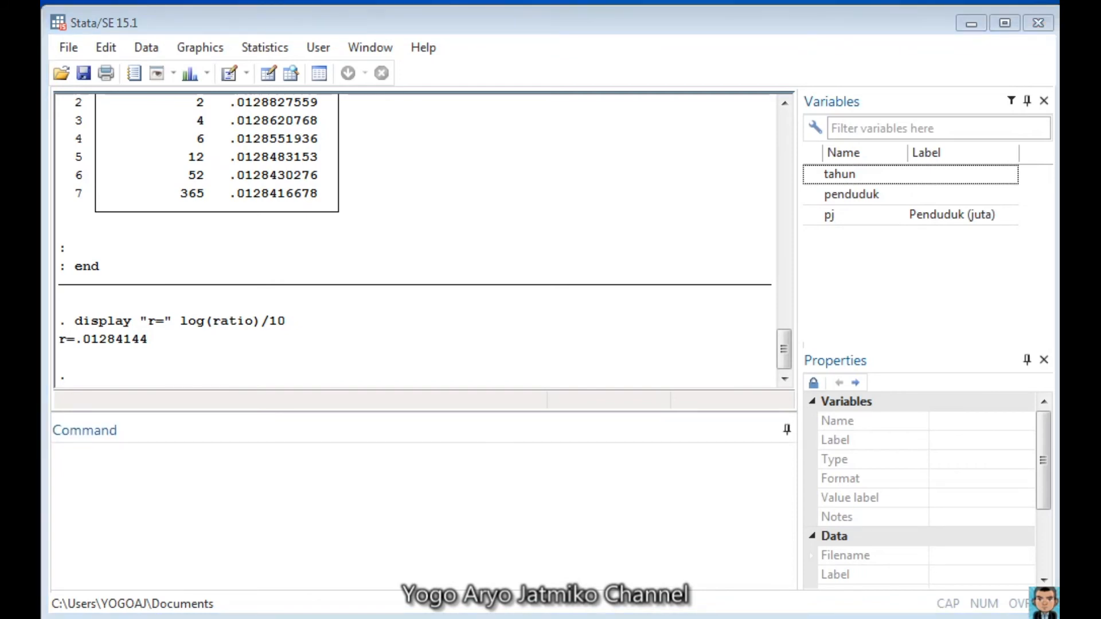
Step: Under a "Growing More Slowly" comment, generate lpp = log(penduduk/penduduk[_n-1])/10 and tengahsensus = (tahun + tahun[_n-1])/2
{"action": "left_click", "coordinate": [530, 479]}
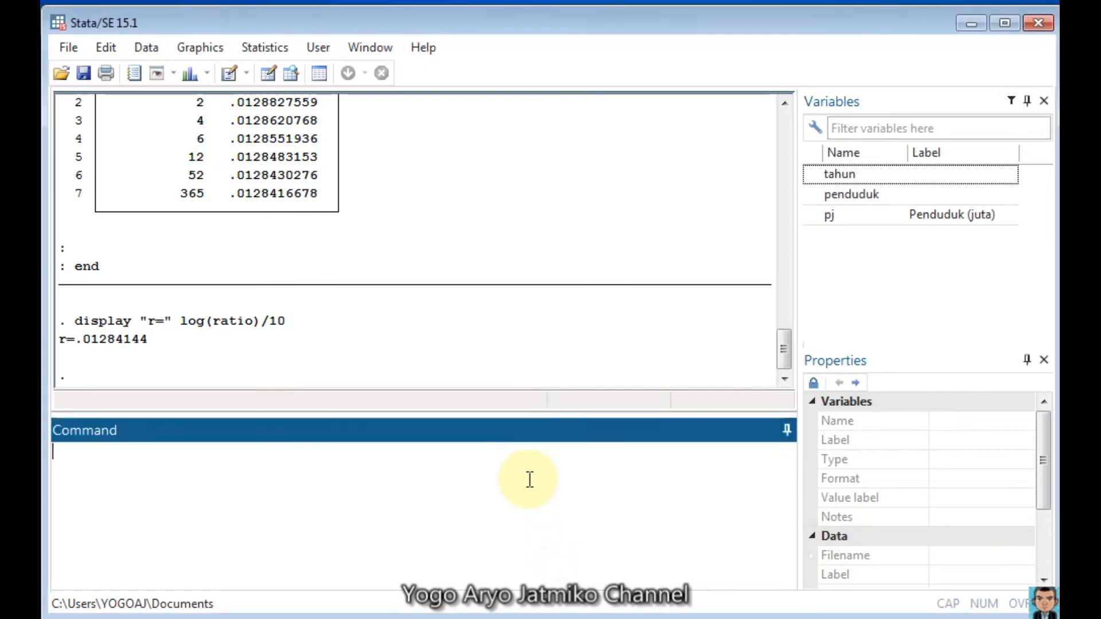
{"action": "type", "text": "*/=================== Growing More Slowly ==================*/ gen lpp = log(penduduk/penduduk[_n-1])/10 gen tengahsensus = (tahun + tahun[_n-1])/2"}
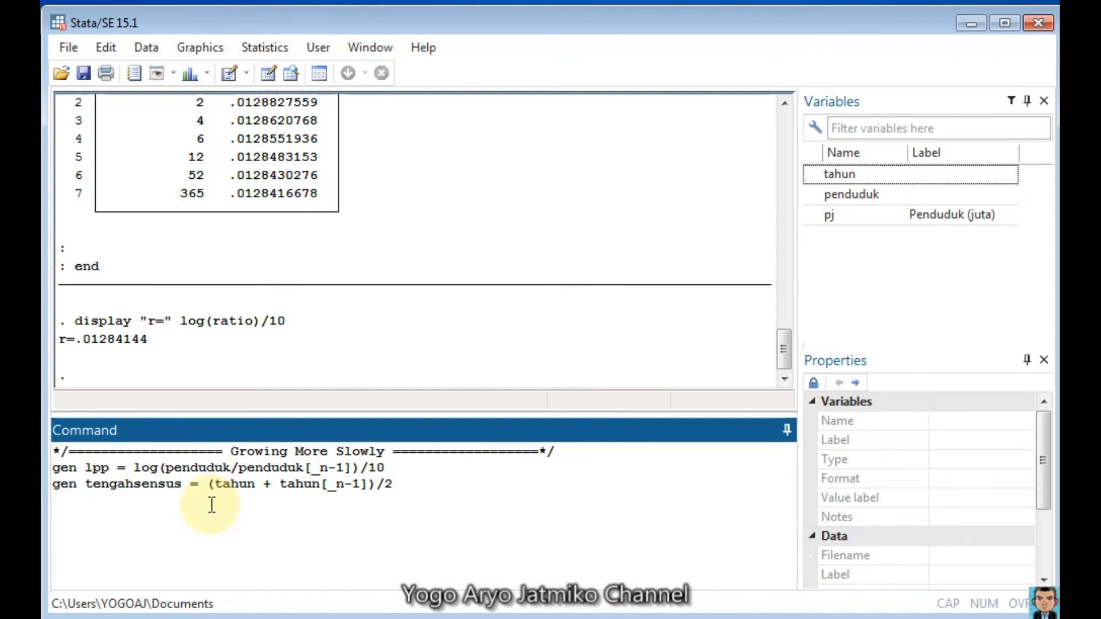
{"action": "key", "text": "Return"}
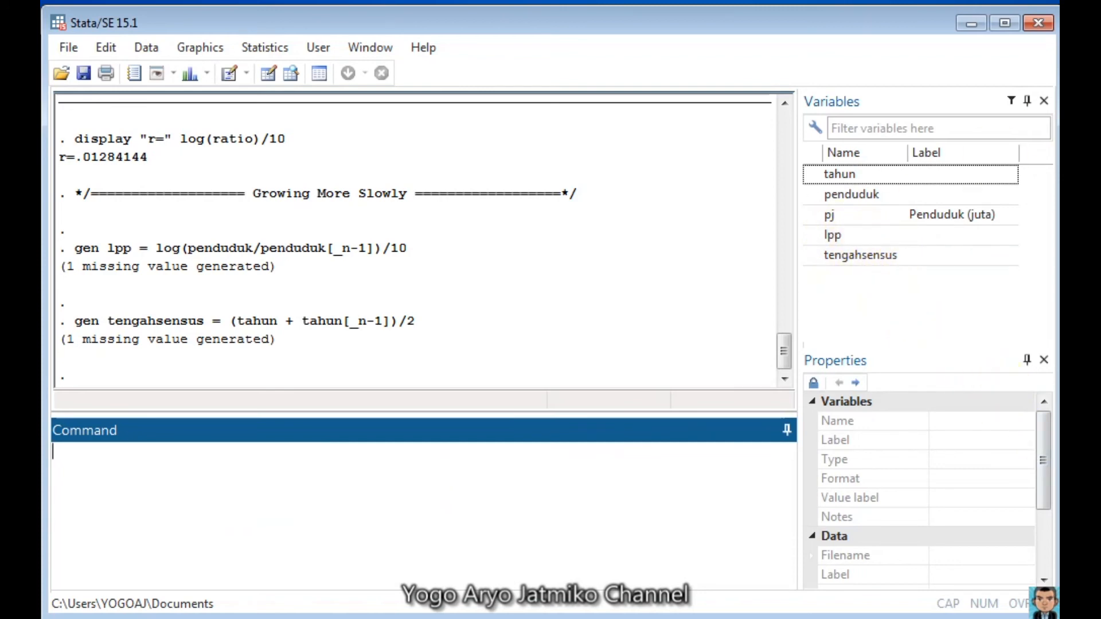
Step: Plot lpp against tengahsensus as a line graph named inagr with the title LPP, and bring its window fully into view
{"action": "key", "text": "alt+Tab"}
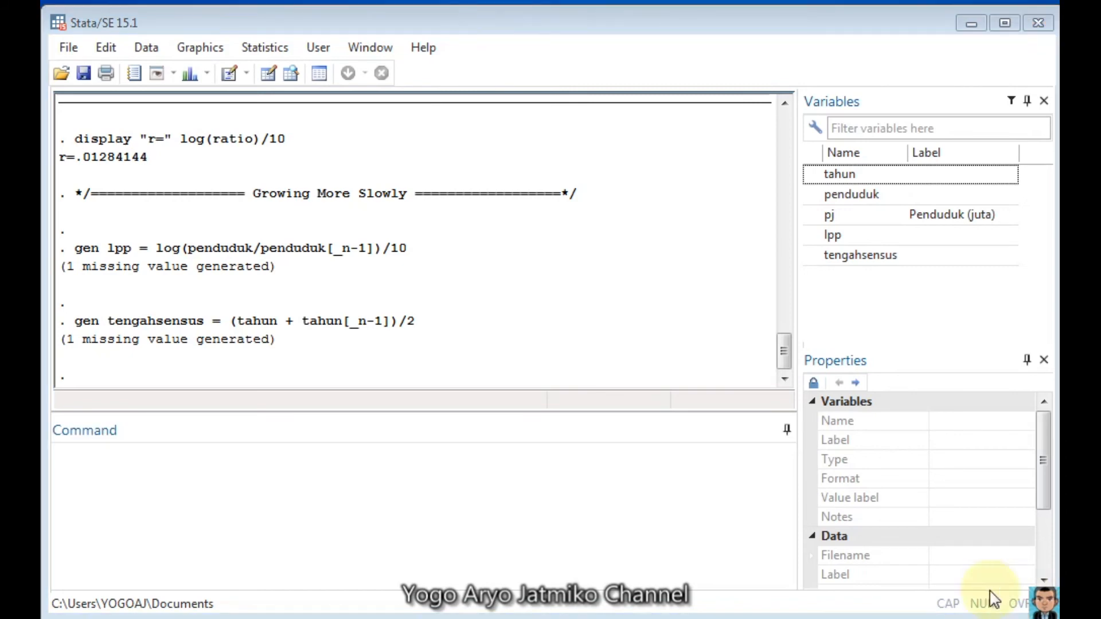
{"action": "left_click", "coordinate": [381, 484]}
{"action": "type", "text": "line lpp tengahsensus, name(inagr, replace) title(LPP)"}
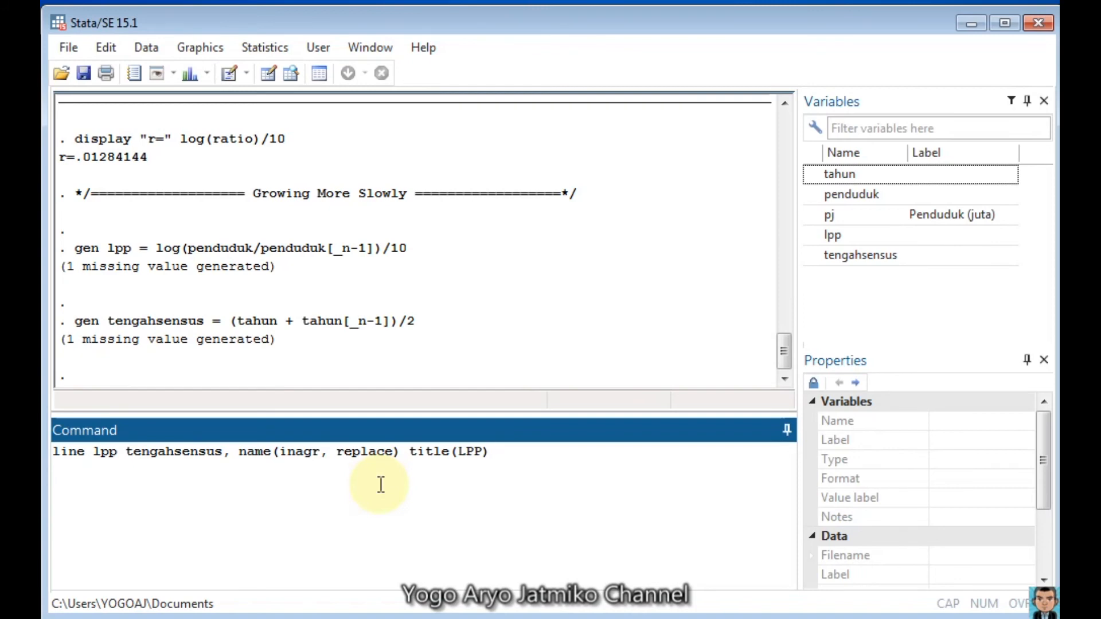
{"action": "key", "text": "Return"}
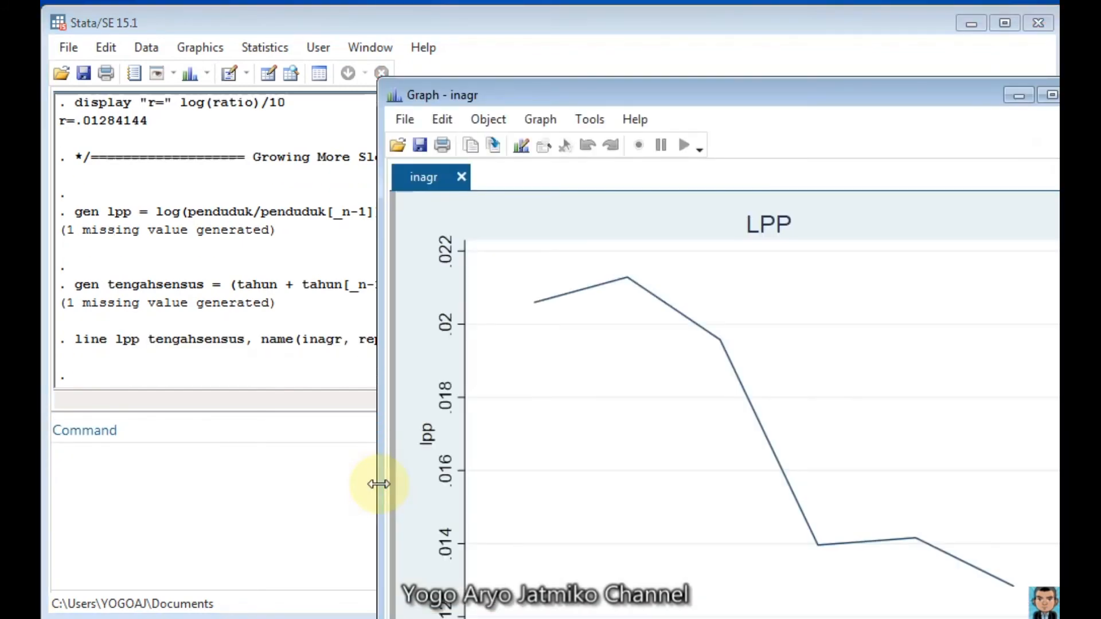
{"action": "left_click_drag", "start_coordinate": [549, 99], "coordinate": [375, 32]}
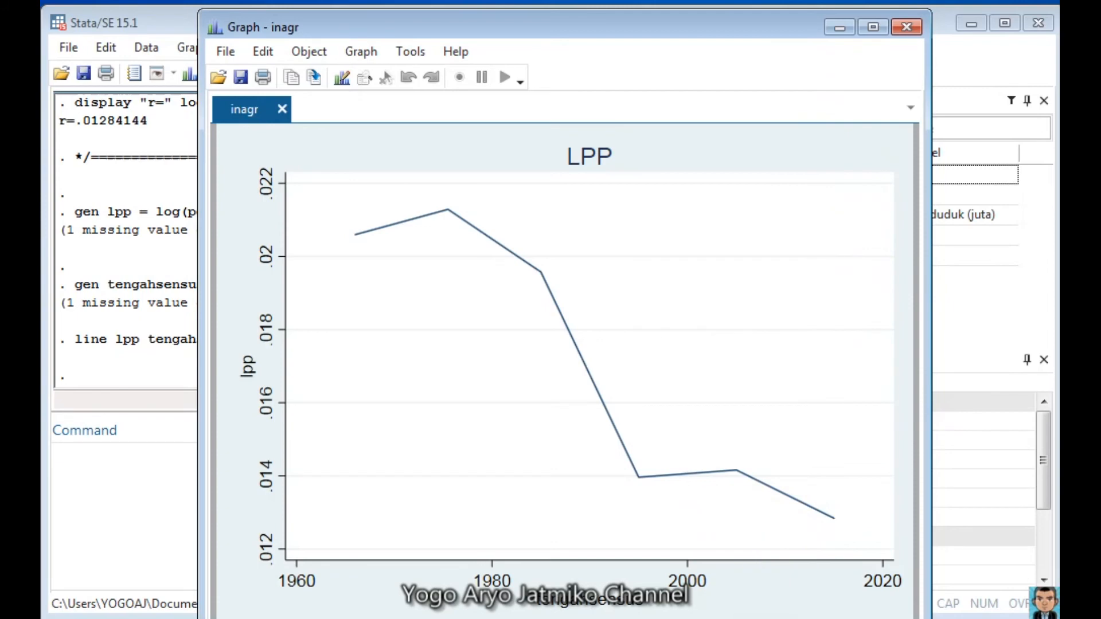
Step: Compare the LPP graph with the growth rate chart in the Foxit Reader PDF, return to Stata and minimize the graph
{"action": "key", "text": "alt+Tab"}
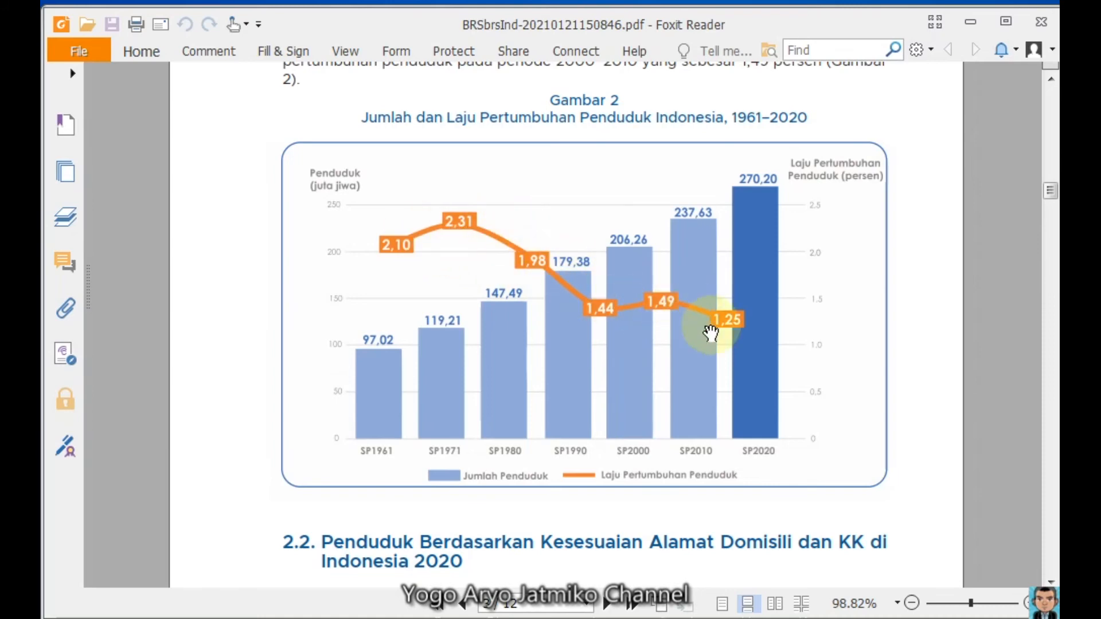
{"action": "left_click", "coordinate": [970, 27]}
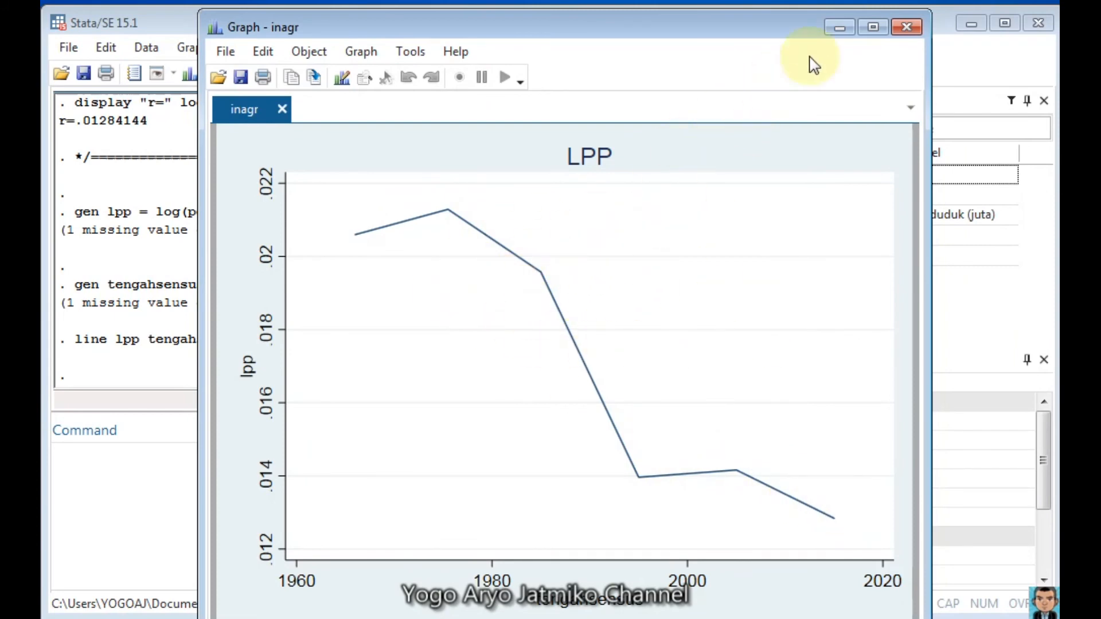
{"action": "left_click", "coordinate": [839, 27]}
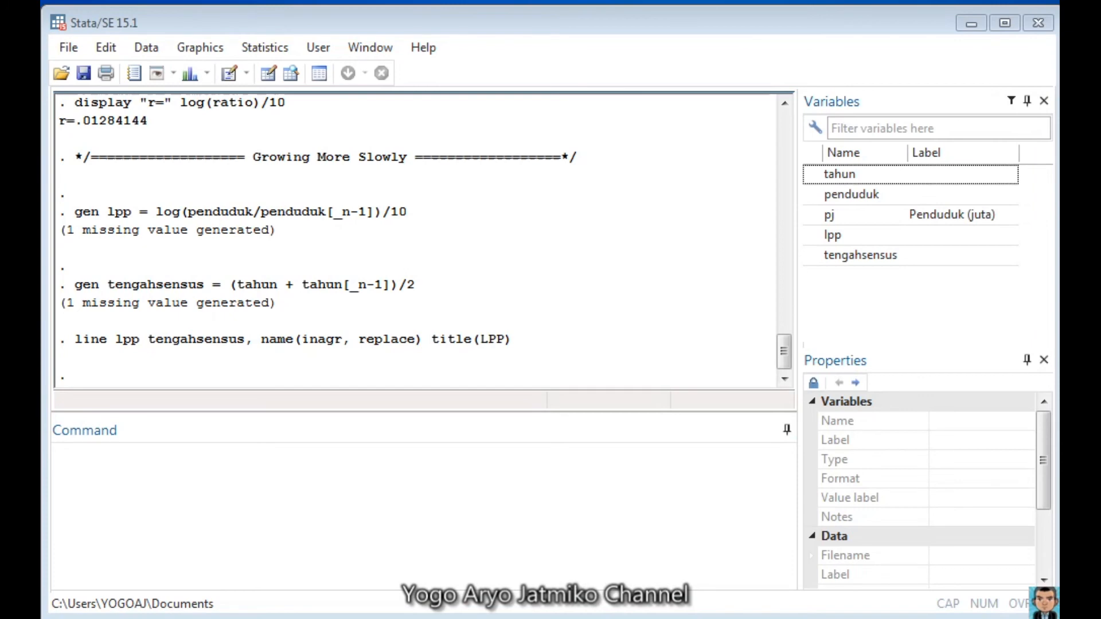
Step: Generate doublingtime = log(2)/lpp under a "Doubling Time" comment, and browse the dataset with br to check the new variable
{"action": "left_click", "coordinate": [360, 503]}
{"action": "type", "text": "*/=================== Doubling Time ======================*/ gen doublingtime = log(2)/lpp"}
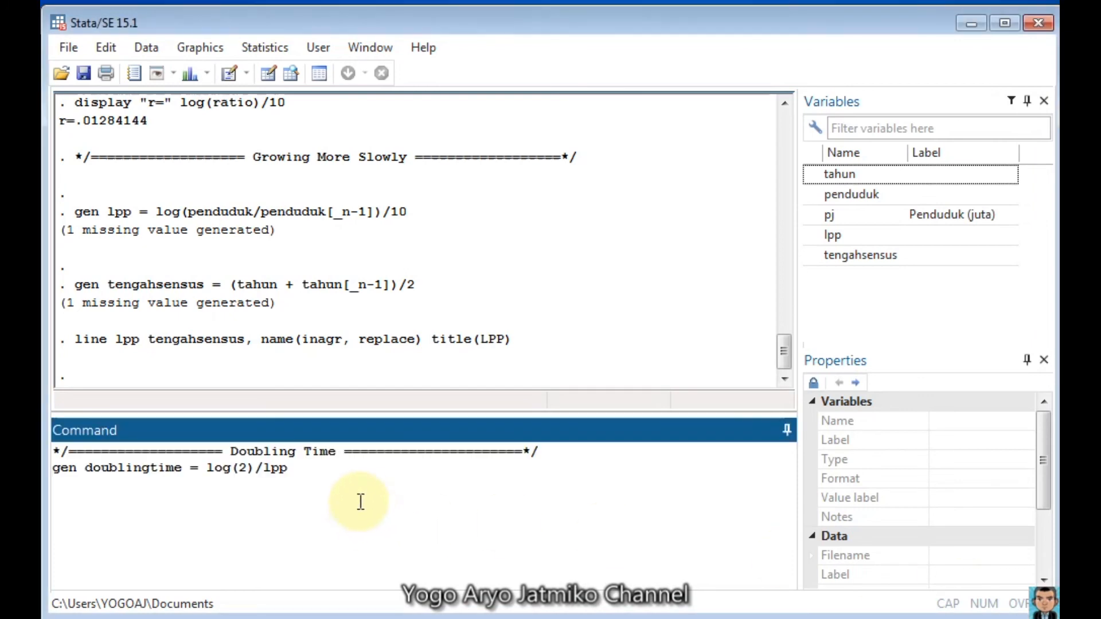
{"action": "key", "text": "Return"}
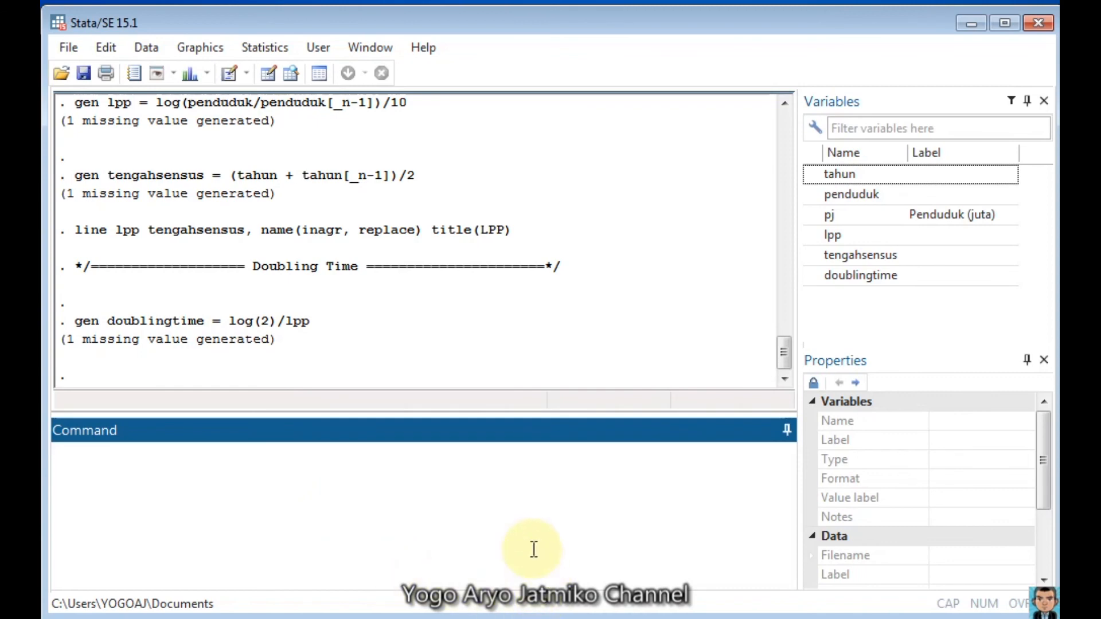
{"action": "key", "text": "Return"}
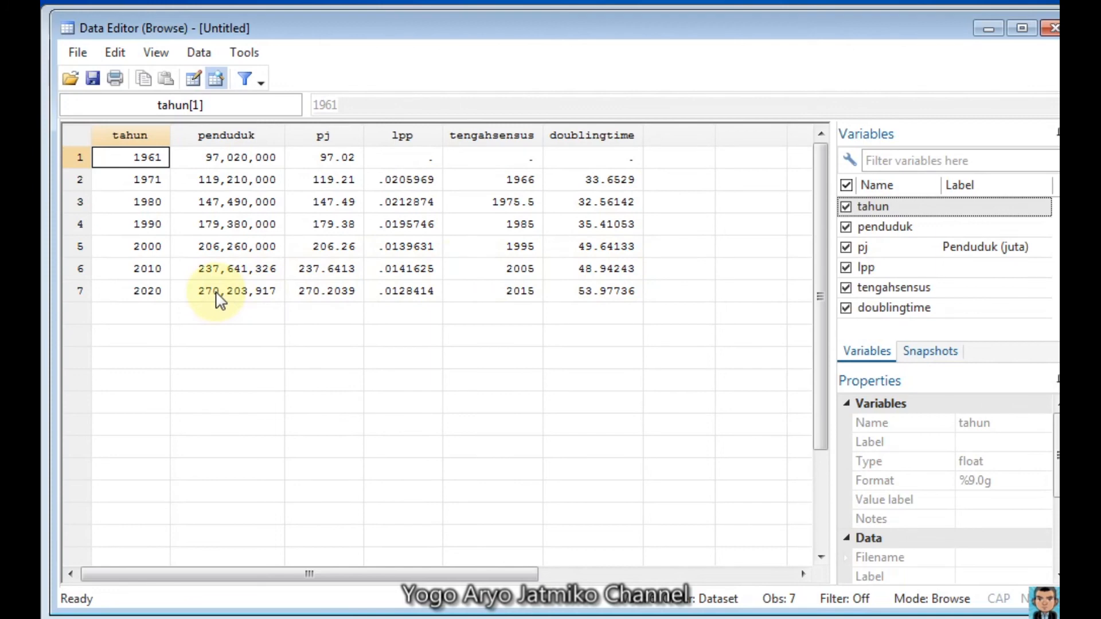
{"action": "left_click", "coordinate": [988, 29]}
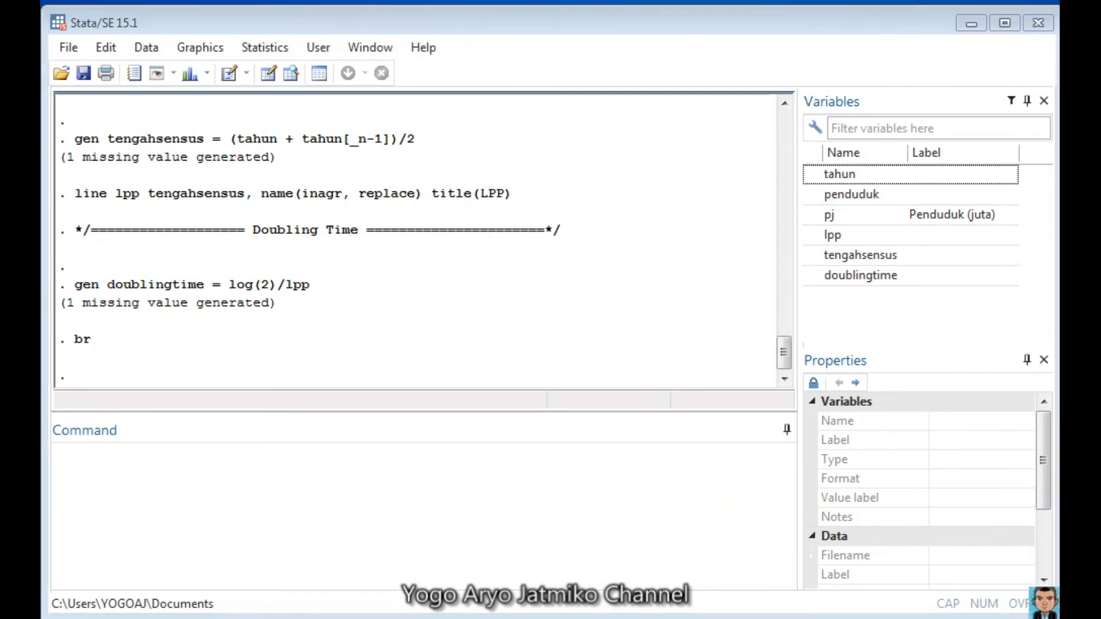
Step: Plot doublingtime against tengahsensus as a line graph named inadt with the title "Doubling Time", and review it
{"action": "left_click", "coordinate": [503, 509]}
{"action": "type", "text": "line doubling tengahsensus, name(inadt, replace) title(\"Doubling Time\")"}
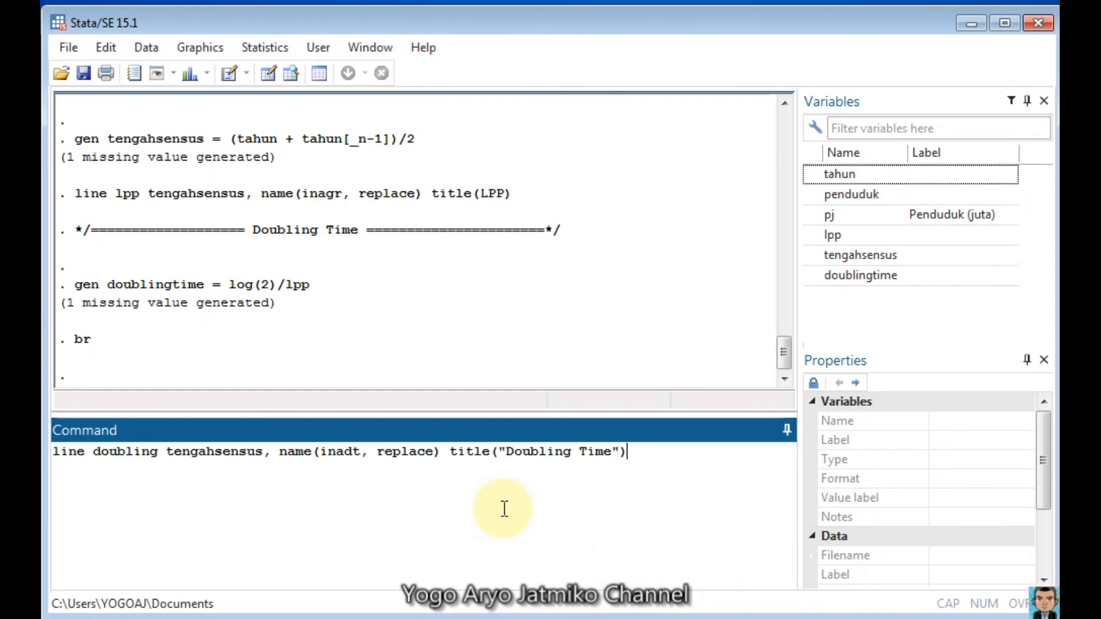
{"action": "key", "text": "Return"}
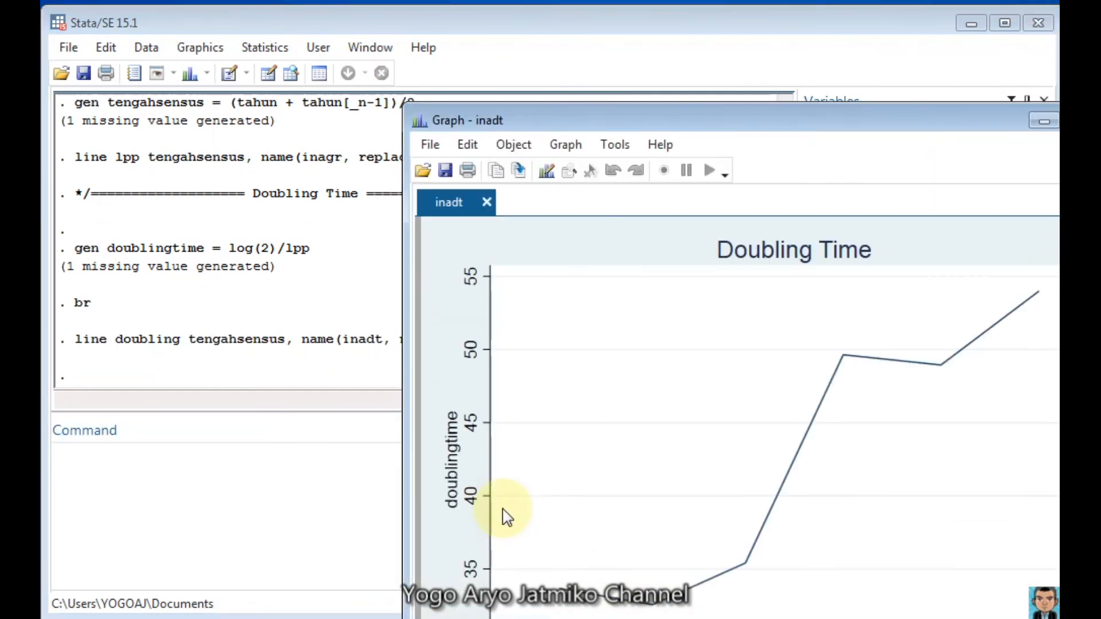
{"action": "left_click_drag", "start_coordinate": [762, 130], "coordinate": [592, 44]}
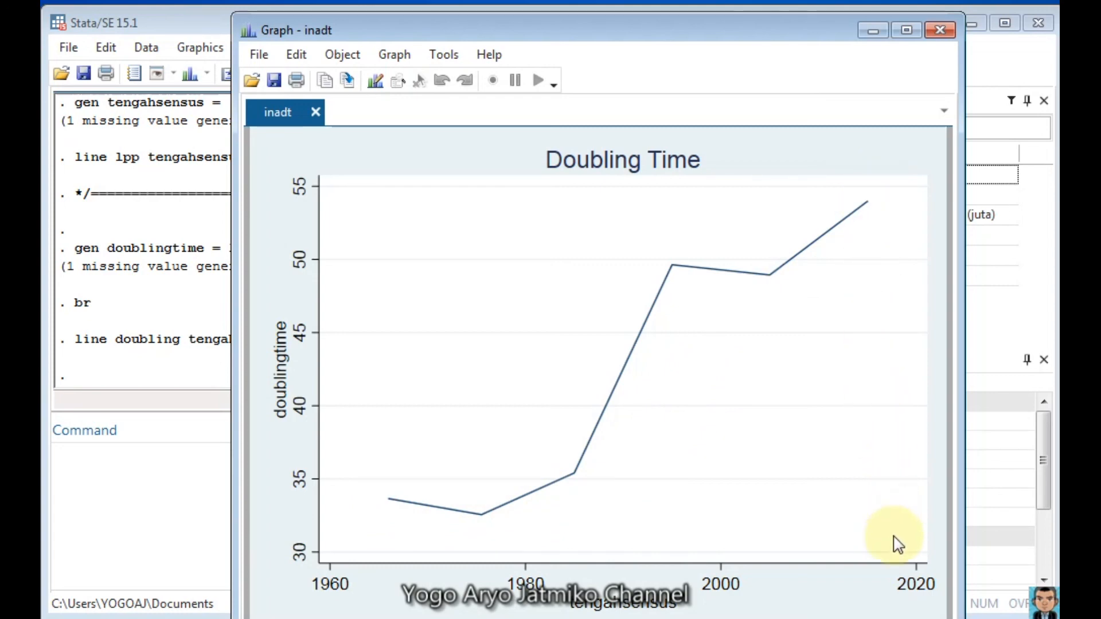
{"action": "left_click", "coordinate": [1053, 375]}
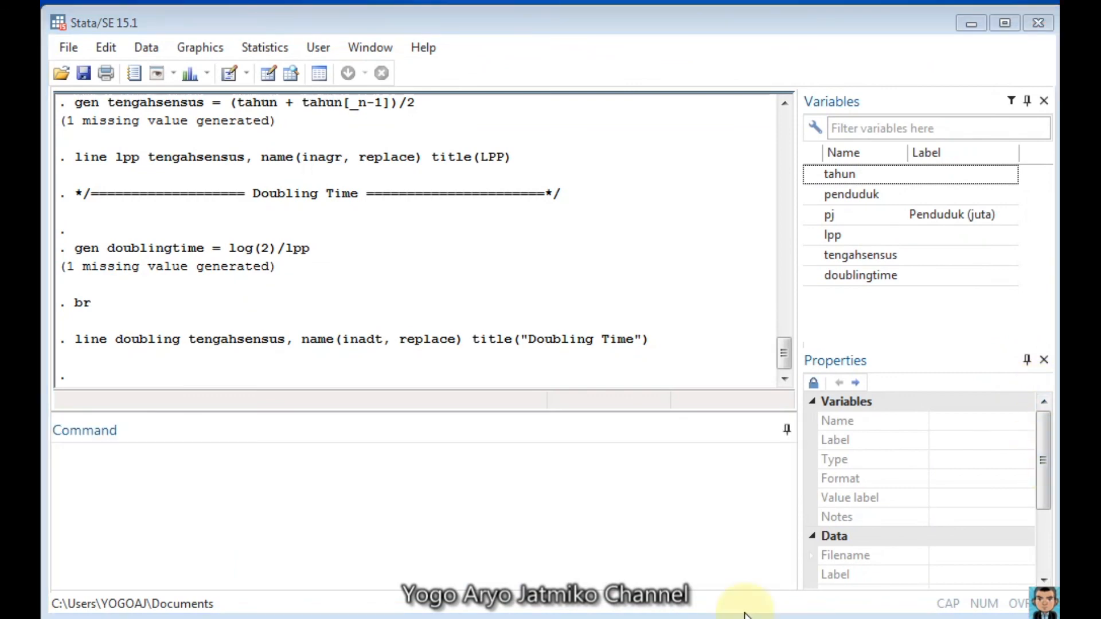
Step: Combine graphs inagr and inadt with the title "Indonesia 1961-2020", ysize(3) and xsize(6), and bring the combined graph fully into view
{"action": "left_click", "coordinate": [402, 470]}
{"action": "type", "text": "graph combine inagr inadt, title(\"Indonesia 1961-2020\") ysize(3) xsize(6)"}
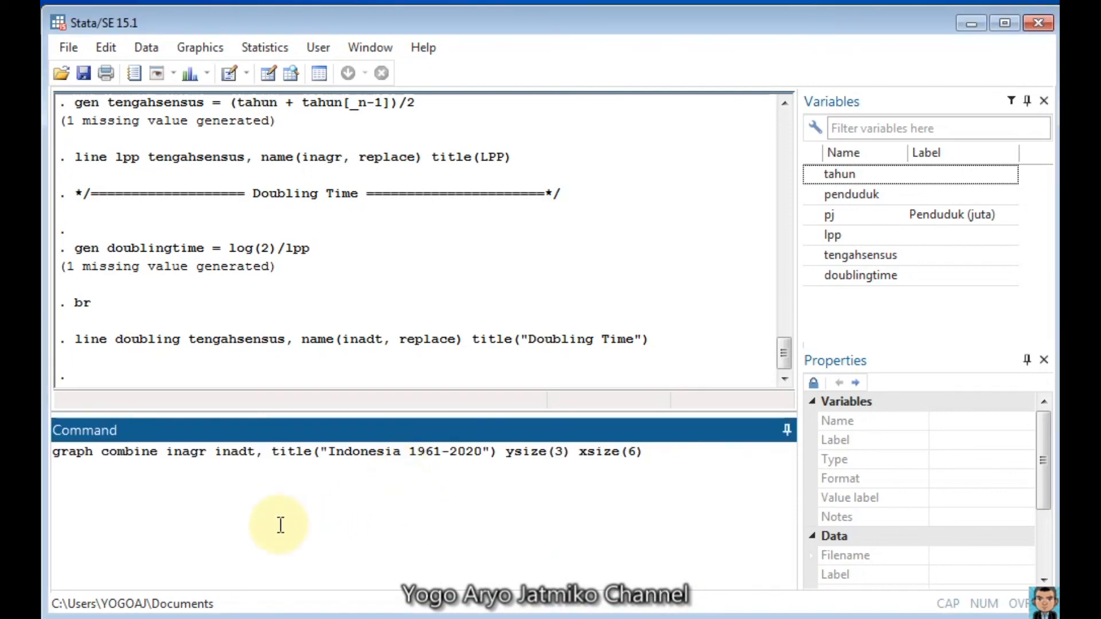
{"action": "key", "text": "Return"}
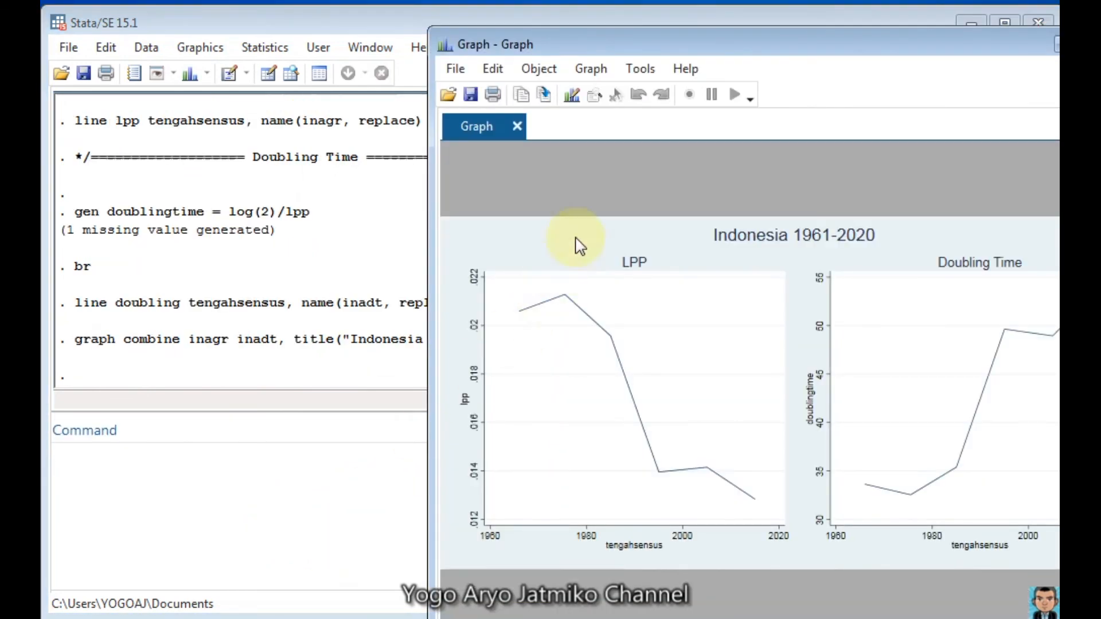
{"action": "left_click_drag", "start_coordinate": [762, 46], "coordinate": [535, 4]}
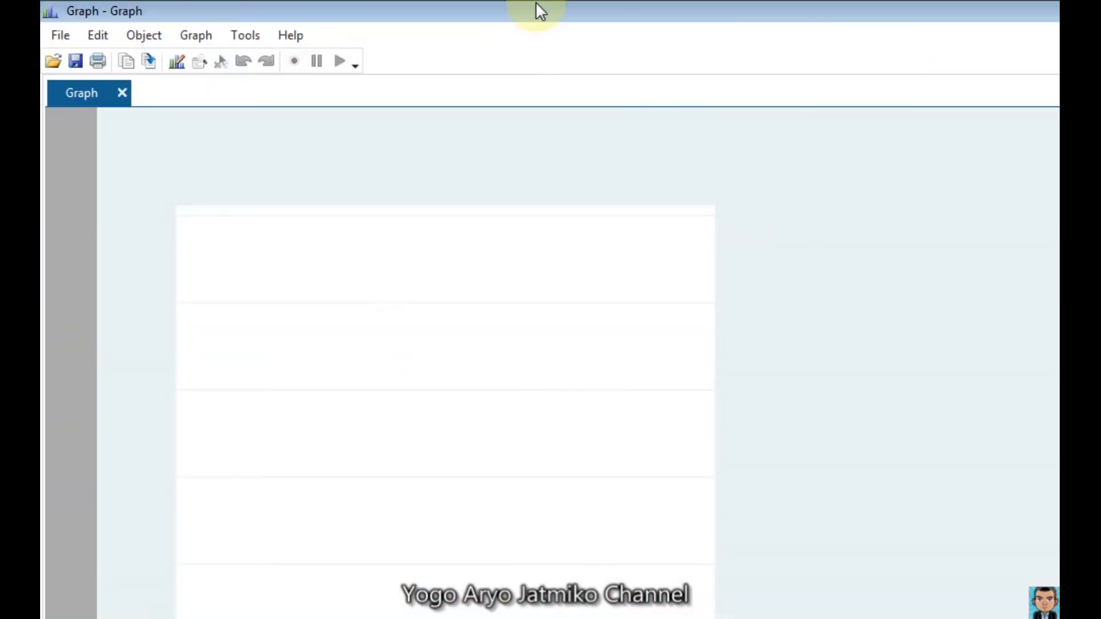
{"action": "left_click", "coordinate": [1100, 11]}
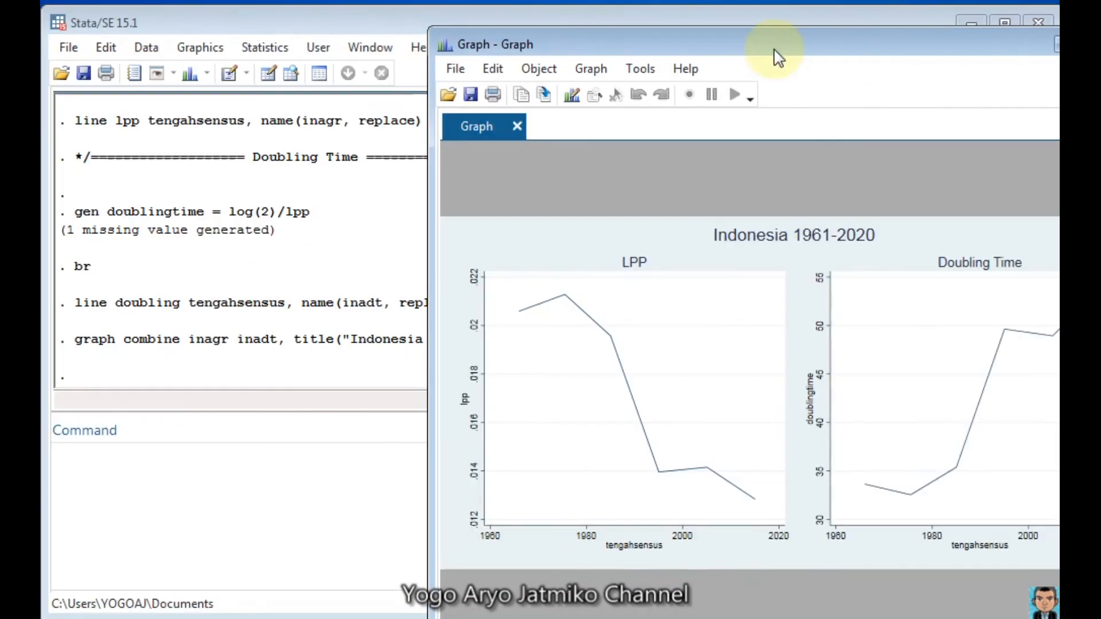
{"action": "left_click_drag", "start_coordinate": [772, 46], "coordinate": [549, 22]}
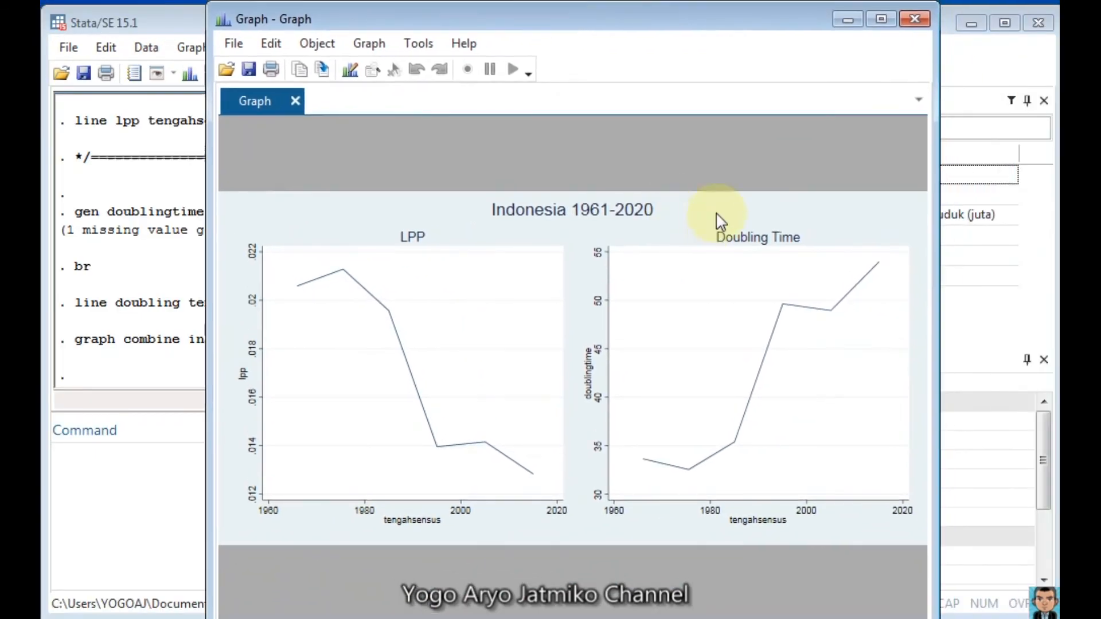